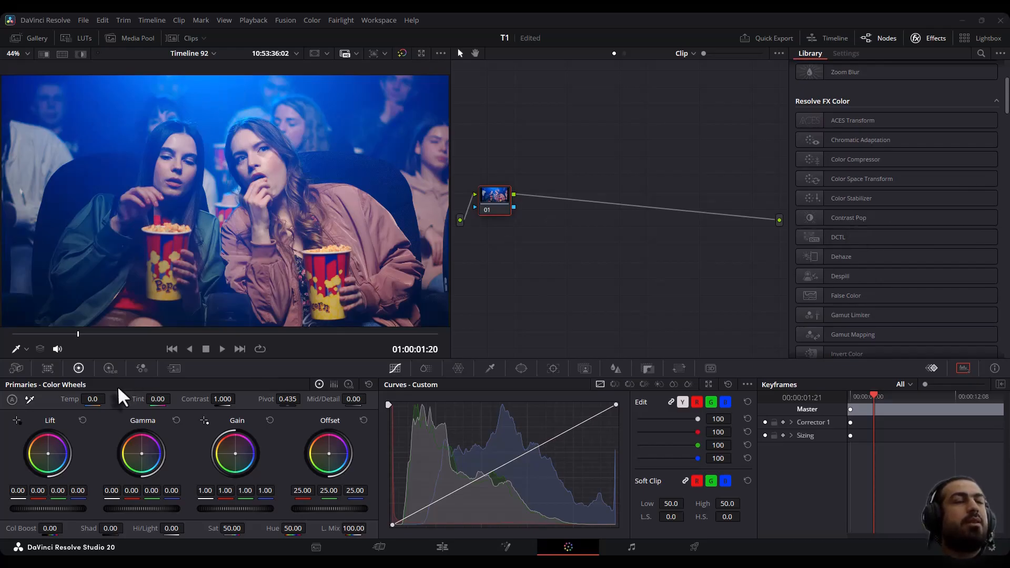
- Apply Color Space Transform to node 01 with output color space DaVinci Wide Gamut and output gamma DaVinci Intermediate
{"action": "scroll", "coordinate": [332, 223], "scroll_direction": "up", "scroll_amount": 3}
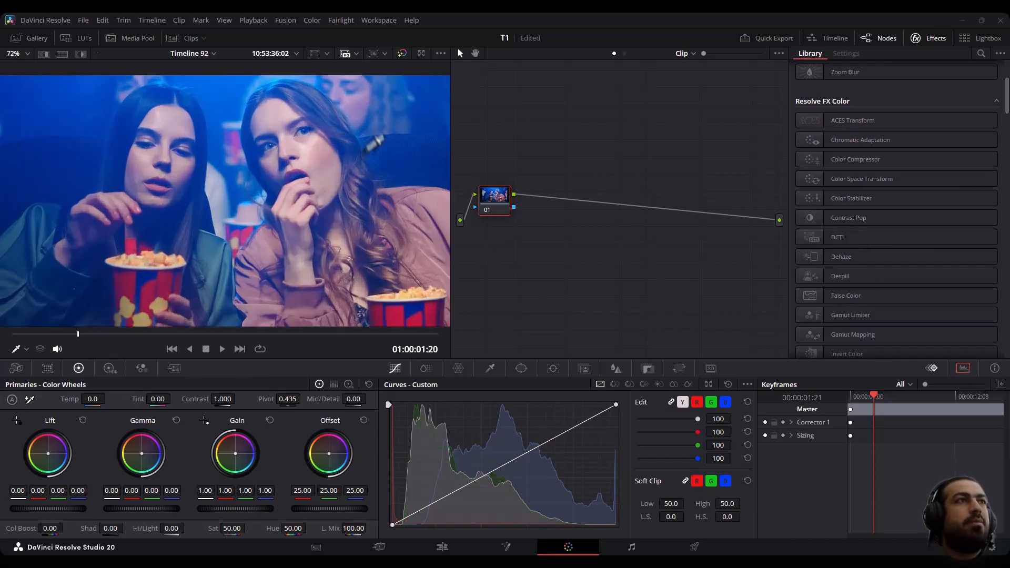
{"action": "left_click_drag", "start_coordinate": [275, 183], "coordinate": [375, 249]}
{"action": "left_click_drag", "start_coordinate": [58, 263], "coordinate": [32, 95]}
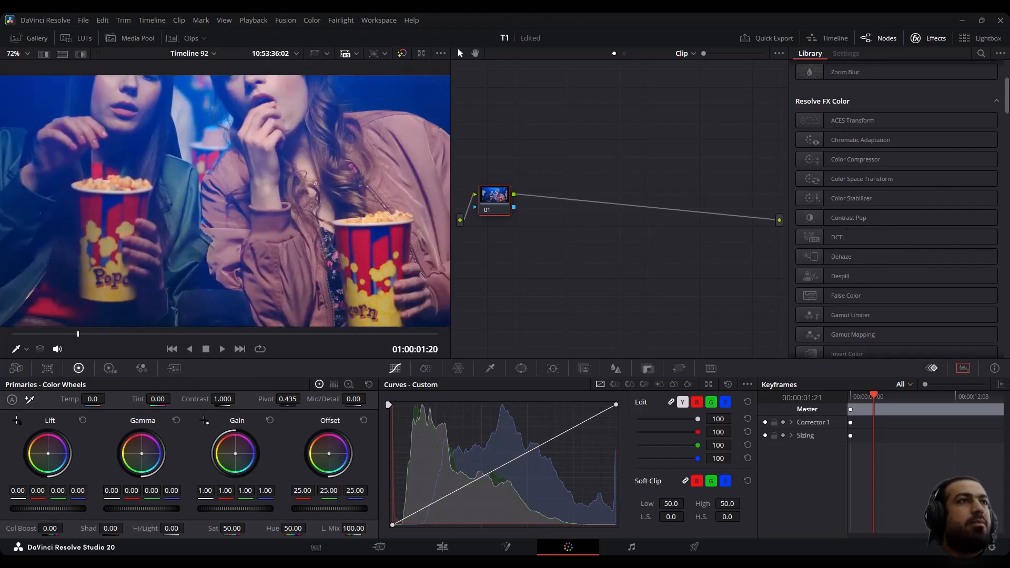
{"action": "scroll", "coordinate": [220, 271], "scroll_direction": "down", "scroll_amount": 2}
{"action": "scroll", "coordinate": [229, 258], "scroll_direction": "down", "scroll_amount": 1}
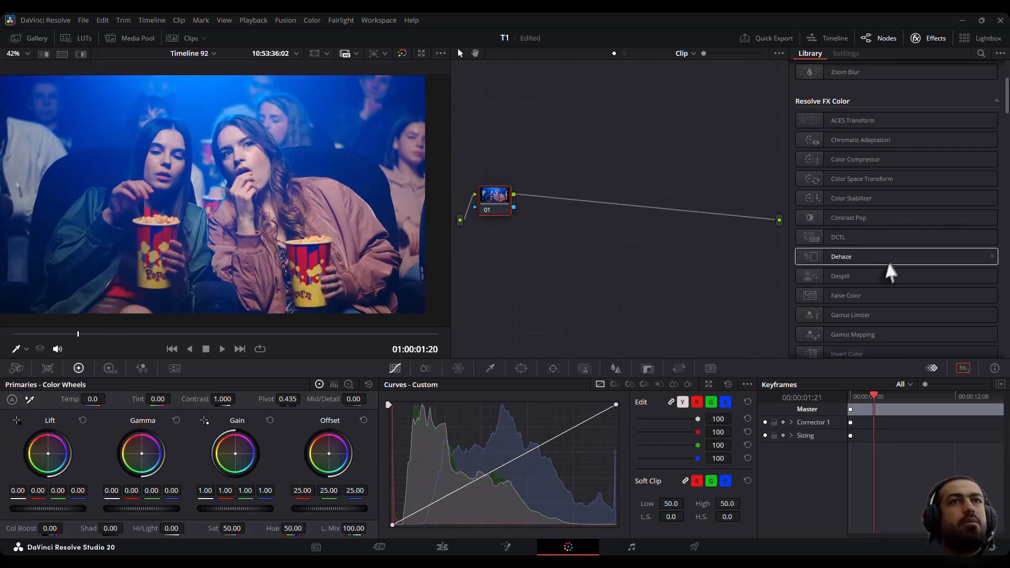
{"action": "left_click_drag", "start_coordinate": [865, 177], "coordinate": [493, 199]}
{"action": "left_click", "coordinate": [882, 126]}
{"action": "left_click", "coordinate": [882, 121]}
{"action": "left_click", "coordinate": [904, 136]}
{"action": "key", "text": "d"}
{"action": "key", "text": "Return"}
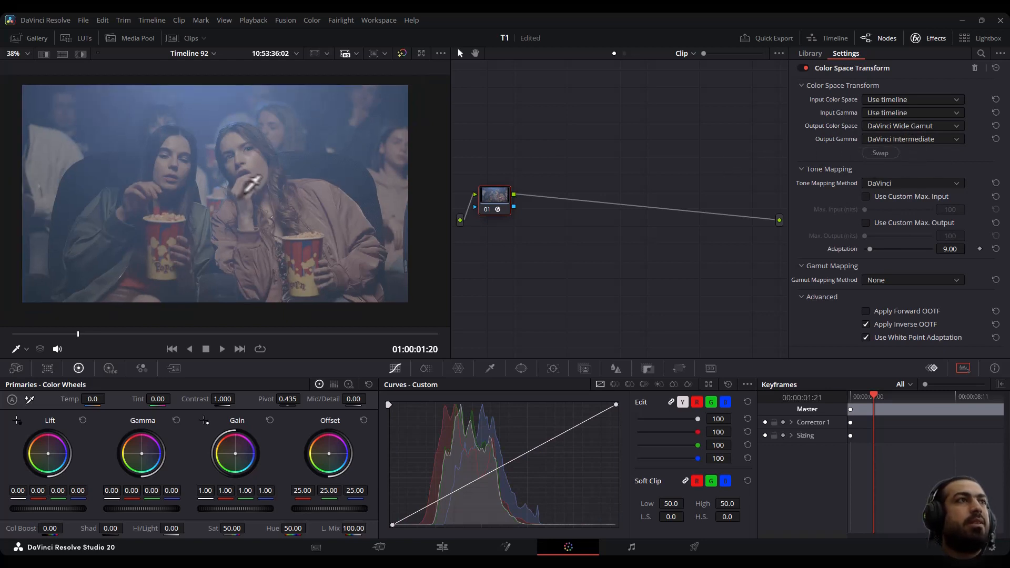
- Add a serial node after node 01 and open the scopes panel
{"action": "scroll", "coordinate": [194, 181], "scroll_direction": "up", "scroll_amount": 1}
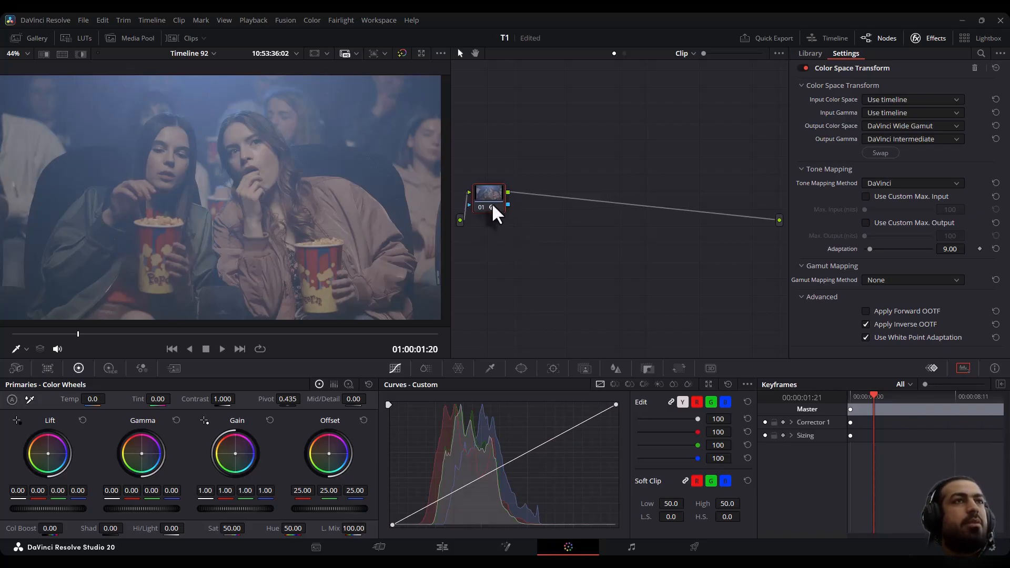
{"action": "key", "text": "alt+s"}
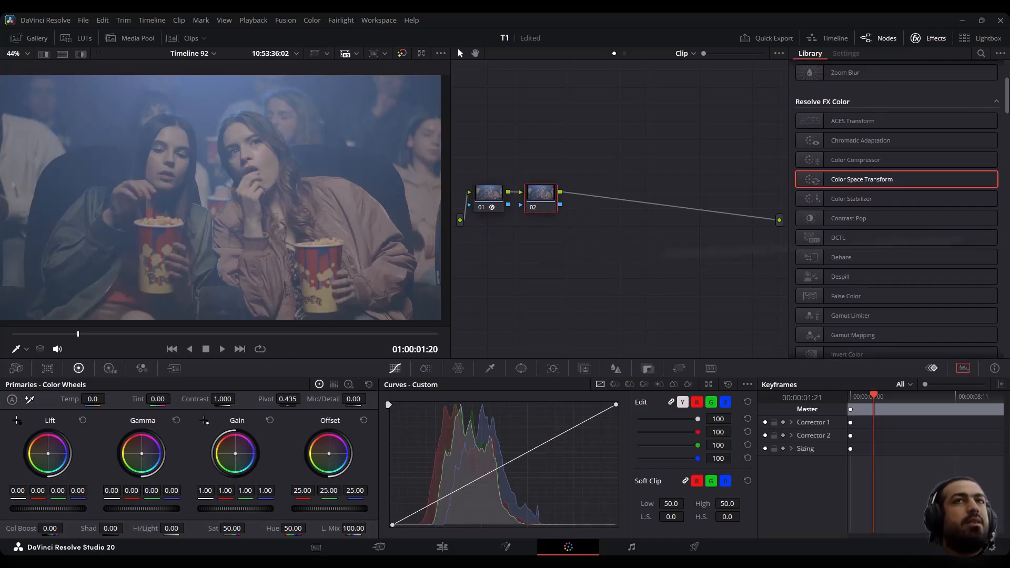
{"action": "left_click_drag", "start_coordinate": [1009, 42], "coordinate": [871, 35]}
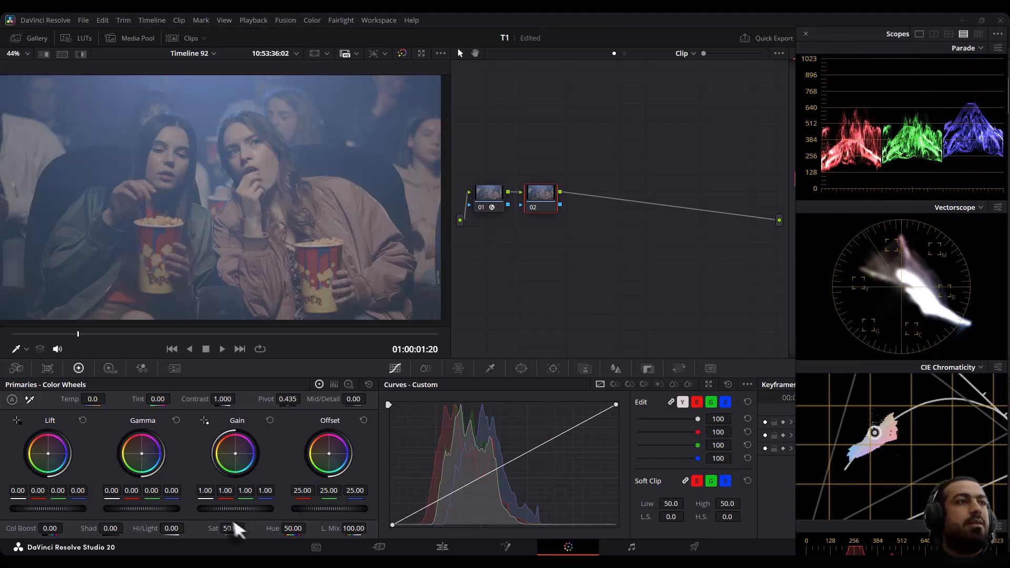
- On node 02, raise the master Gain to 1.34 and lower the master Lift to -0.02
{"action": "left_click_drag", "start_coordinate": [236, 508], "coordinate": [258, 509]}
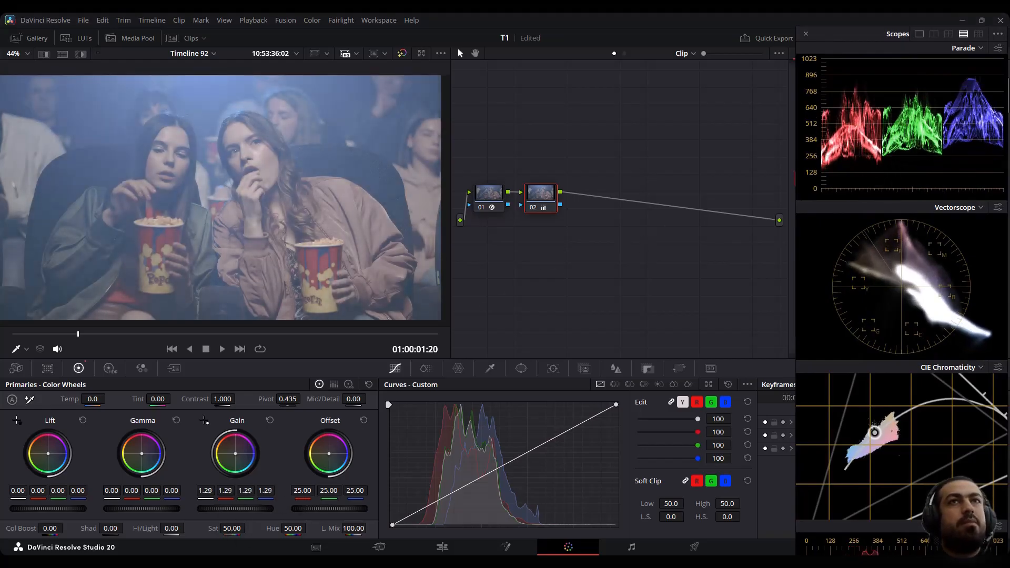
{"action": "left_click_drag", "start_coordinate": [58, 510], "coordinate": [48, 509]}
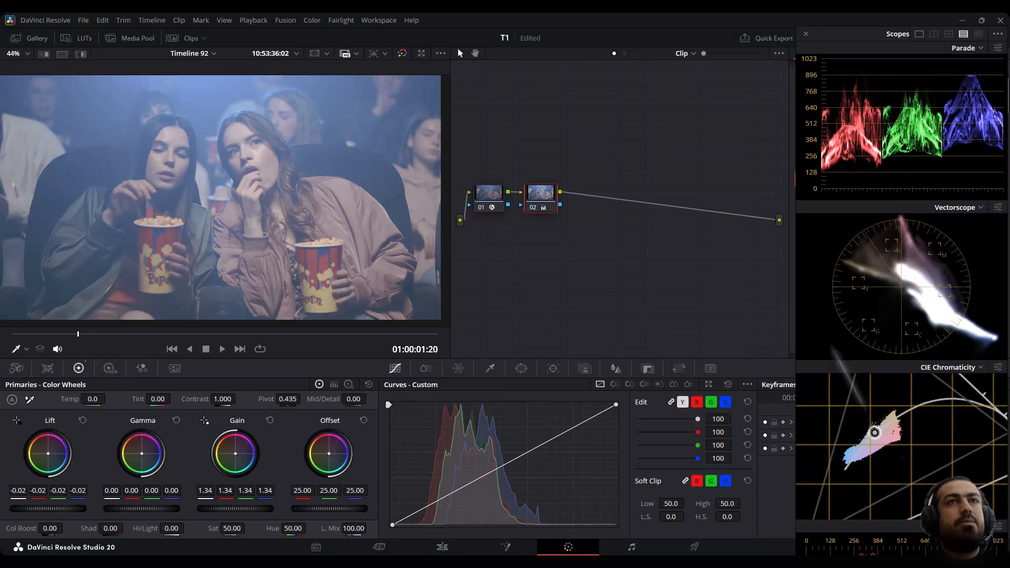
- Switch the second scope from Vectorscope to Waveform
{"action": "left_click", "coordinate": [980, 207]}
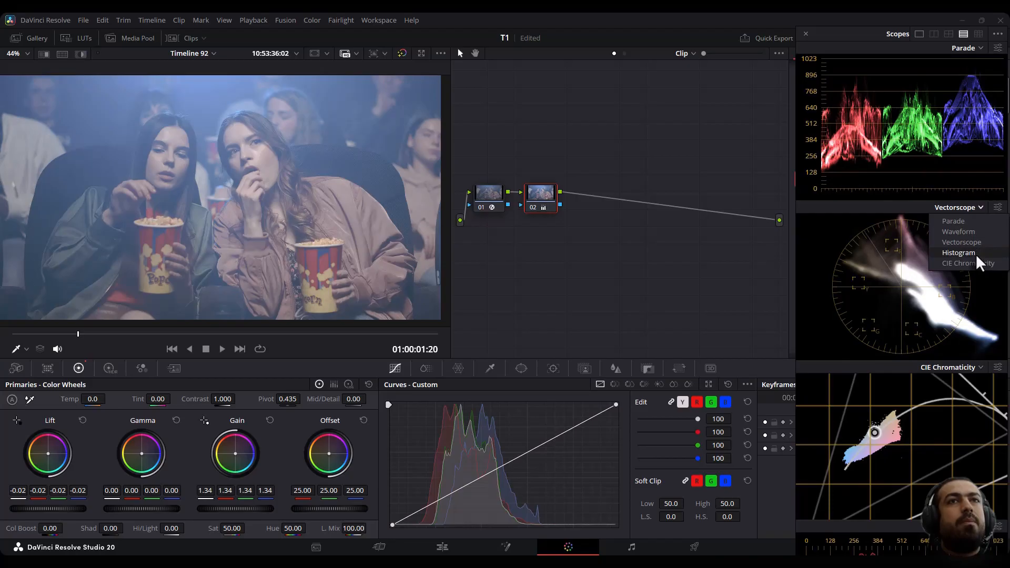
{"action": "left_click", "coordinate": [976, 253]}
{"action": "left_click", "coordinate": [972, 208]}
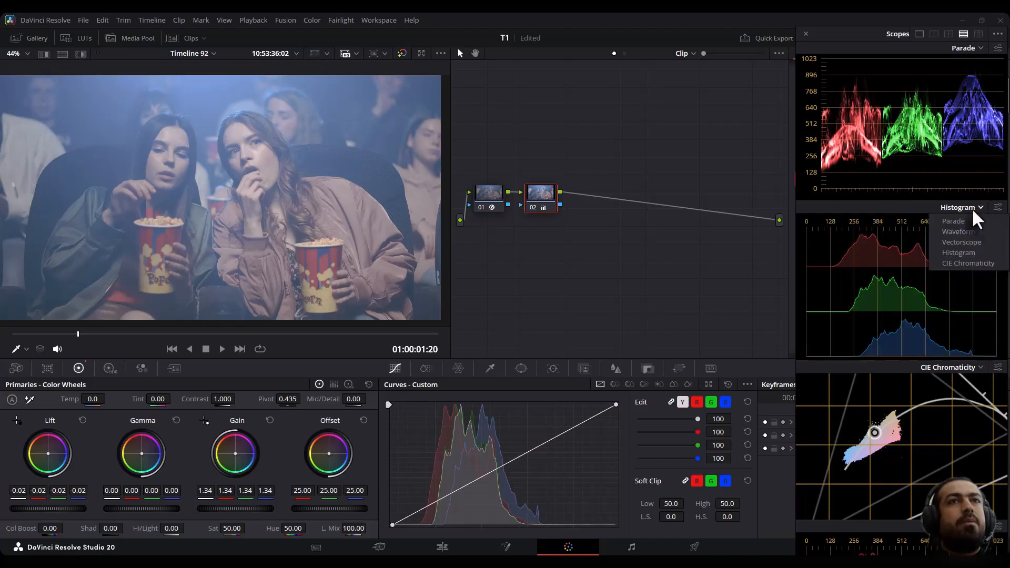
{"action": "left_click", "coordinate": [977, 234]}
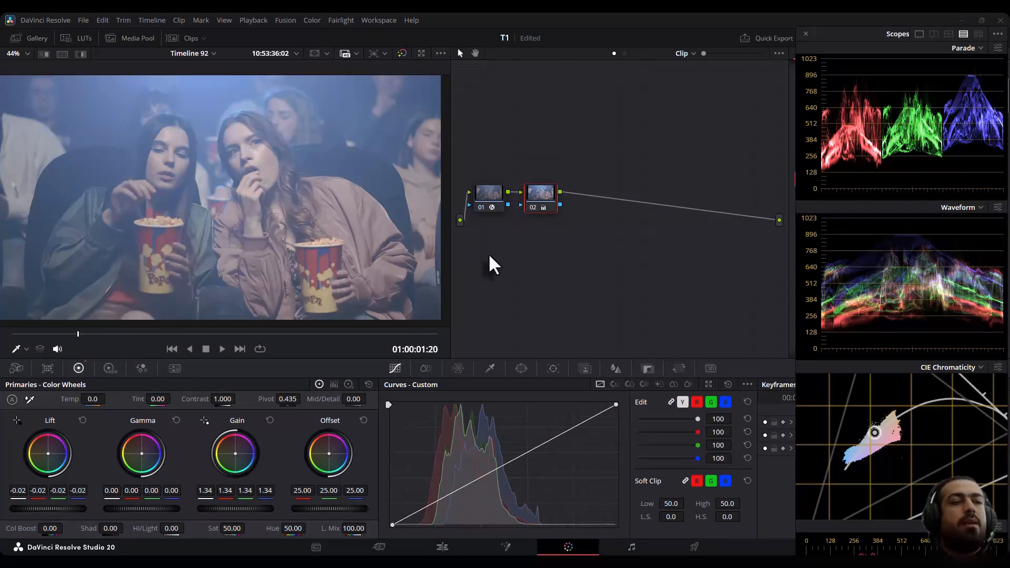
- Add three parallel nodes, 03, 04 and 05, alongside node 02
{"action": "key", "text": "alt+p"}
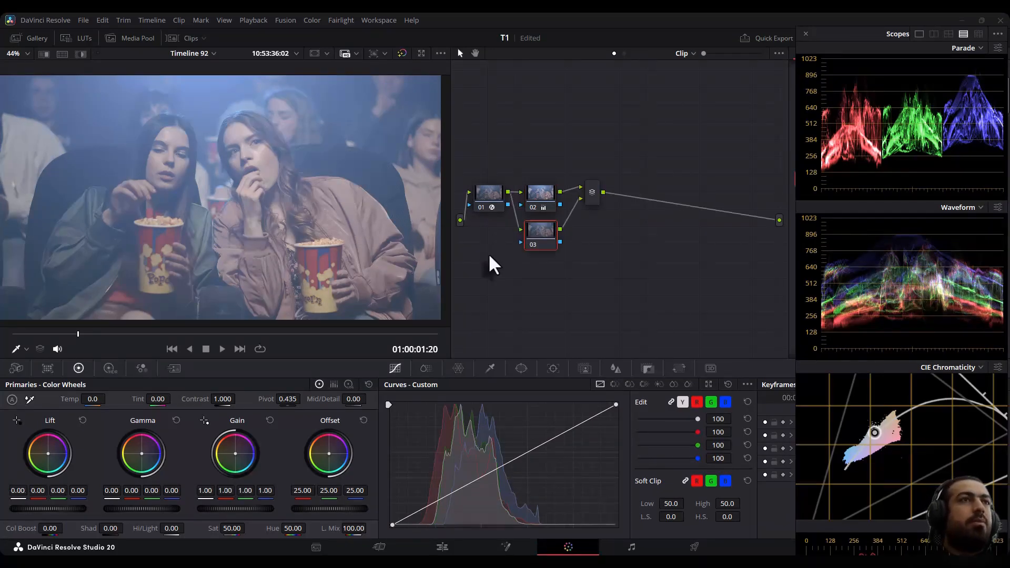
{"action": "key", "text": "alt+p"}
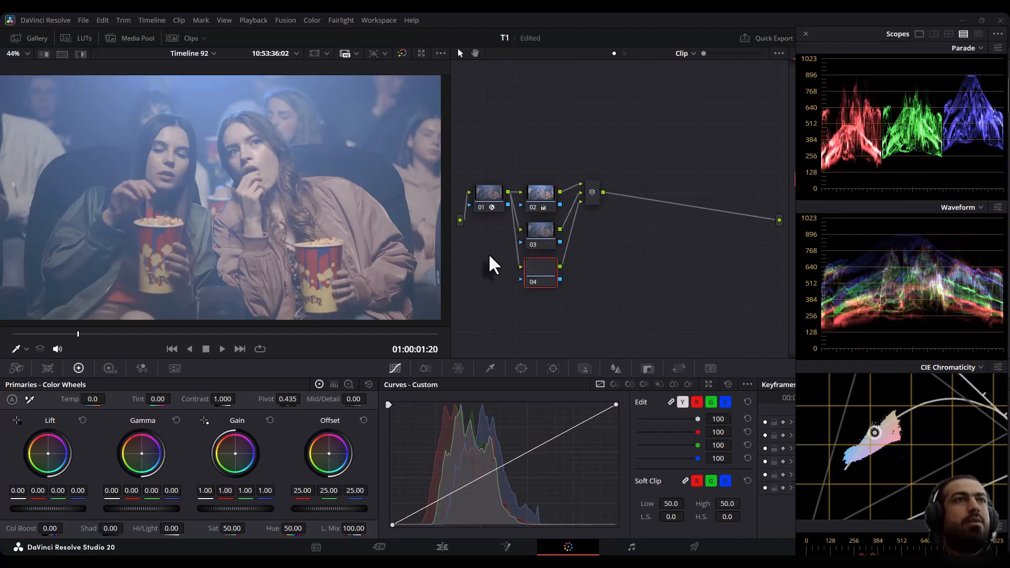
{"action": "key", "text": "alt+p"}
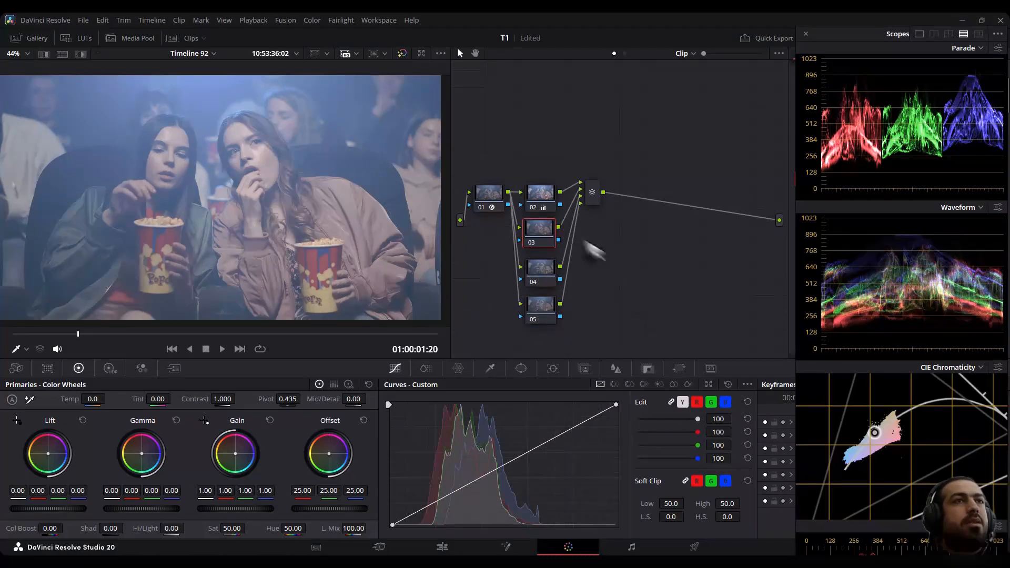
- On node 03, add default anchors to the custom curve and pull points into a contrast S-curve
{"action": "left_click", "coordinate": [747, 385]}
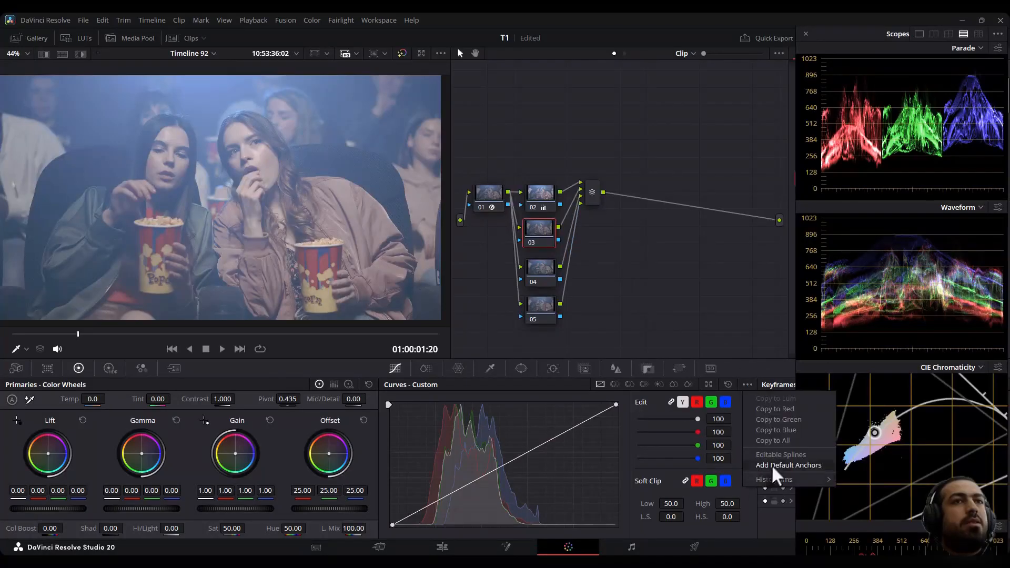
{"action": "left_click", "coordinate": [772, 464]}
{"action": "left_click_drag", "start_coordinate": [433, 504], "coordinate": [437, 507]}
{"action": "left_click_drag", "start_coordinate": [481, 482], "coordinate": [480, 484]}
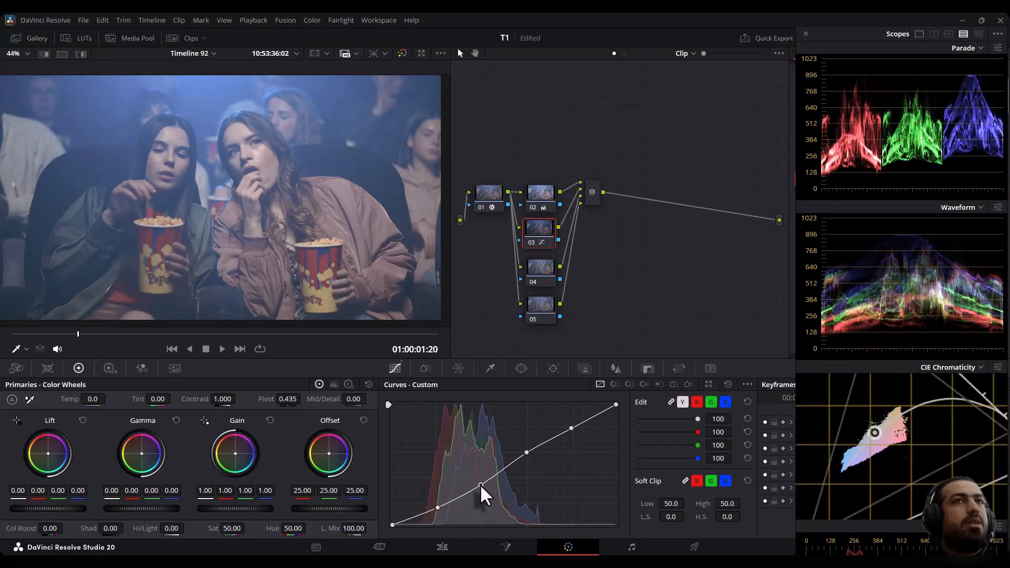
- On node 04, open the HDR wheels, lower the Shadow exposure and raise the Light exposure
{"action": "left_click", "coordinate": [541, 277]}
{"action": "left_click", "coordinate": [111, 368]}
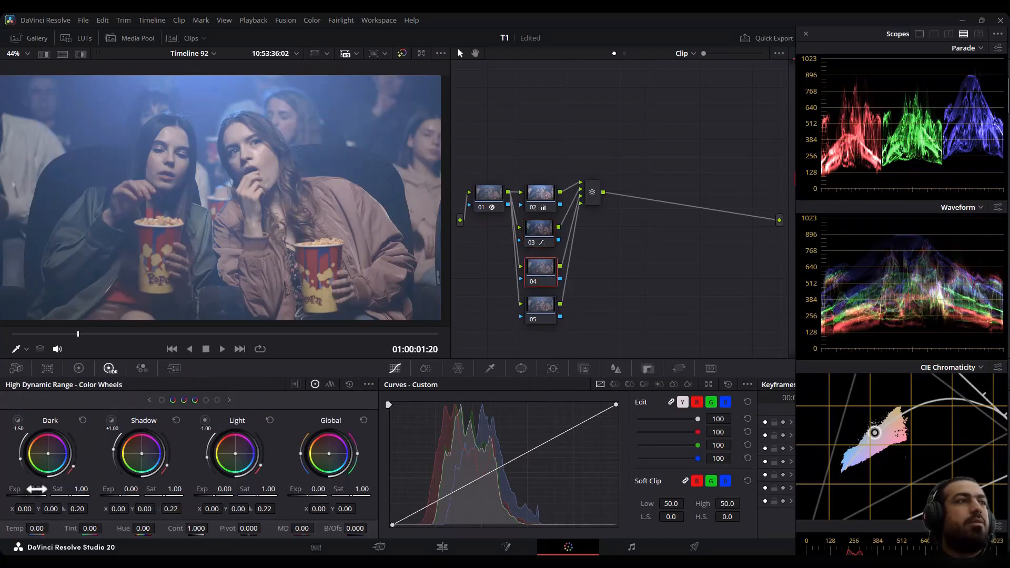
{"action": "left_click_drag", "start_coordinate": [129, 490], "coordinate": [70, 490]}
{"action": "left_click_drag", "start_coordinate": [225, 489], "coordinate": [250, 490]}
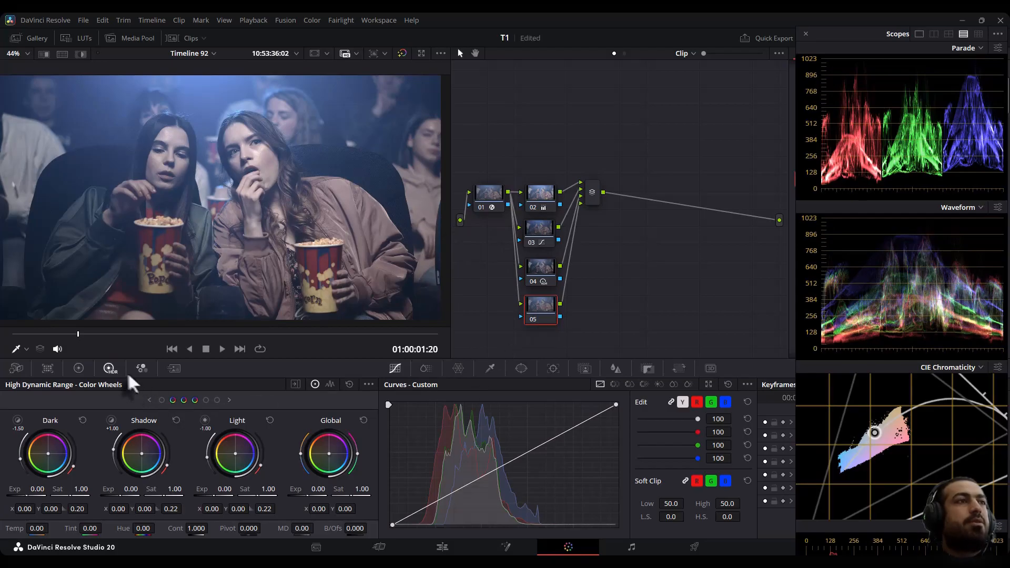
- On node 05, switch to Log wheels, set Shadow to 0.39 and Highlights to -0.03
{"action": "left_click", "coordinate": [79, 369]}
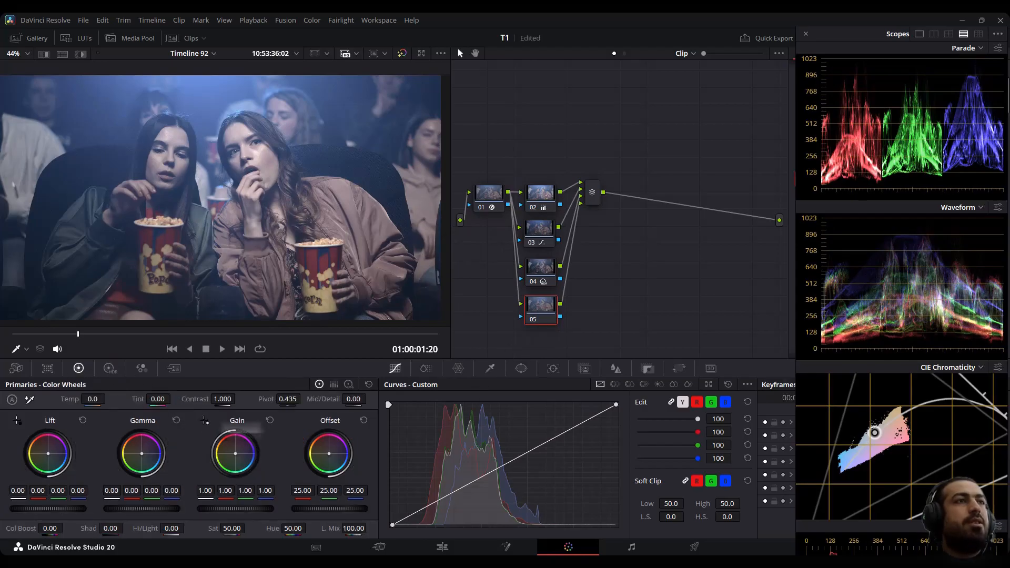
{"action": "left_click", "coordinate": [349, 385]}
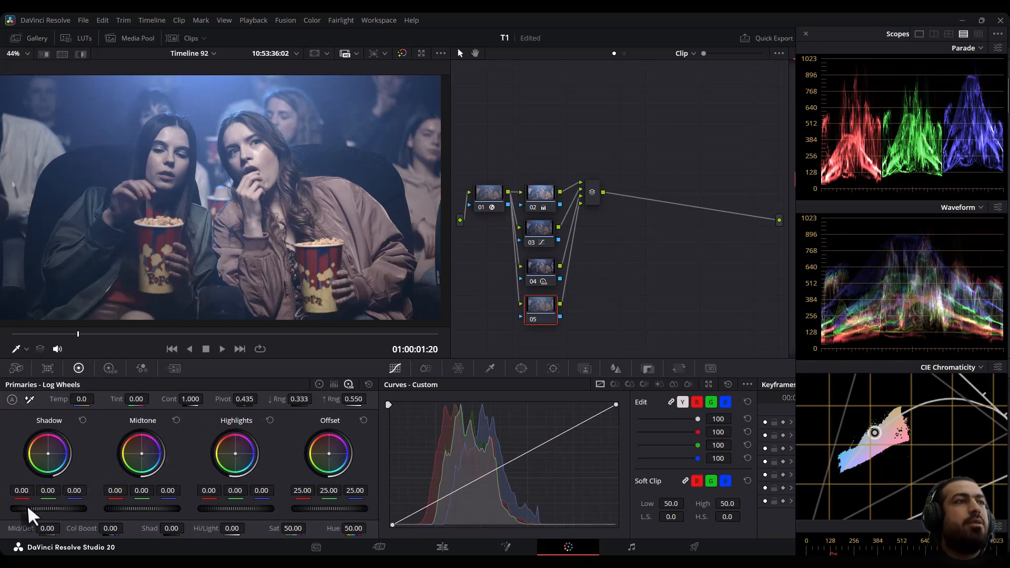
{"action": "left_click_drag", "start_coordinate": [29, 509], "coordinate": [58, 509]}
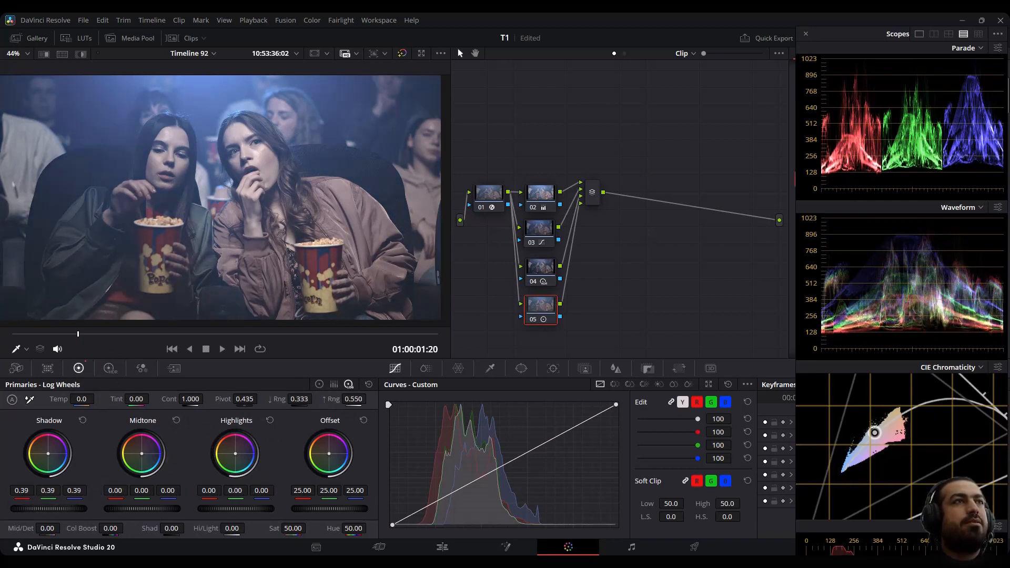
{"action": "left_click_drag", "start_coordinate": [251, 509], "coordinate": [247, 508]}
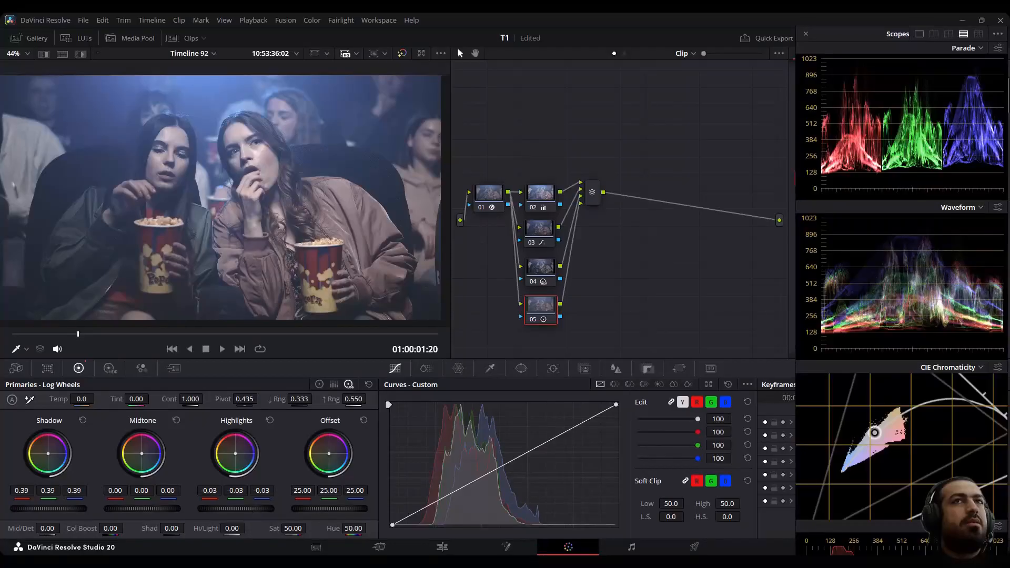
- Open the Blur palette and reduce the Radius to 0.45 on node 05
{"action": "left_click", "coordinate": [616, 370]}
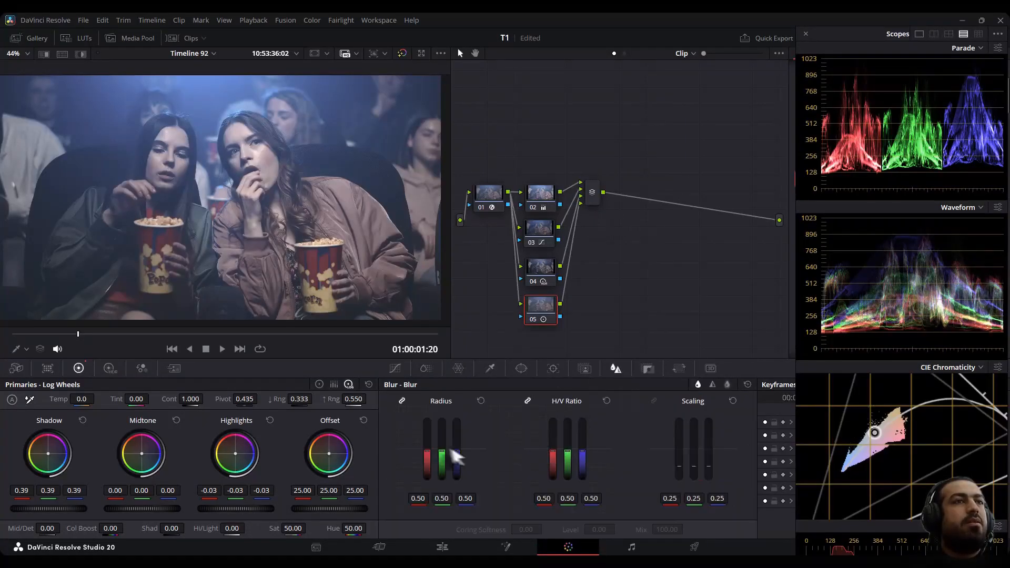
{"action": "left_click_drag", "start_coordinate": [440, 453], "coordinate": [440, 455]}
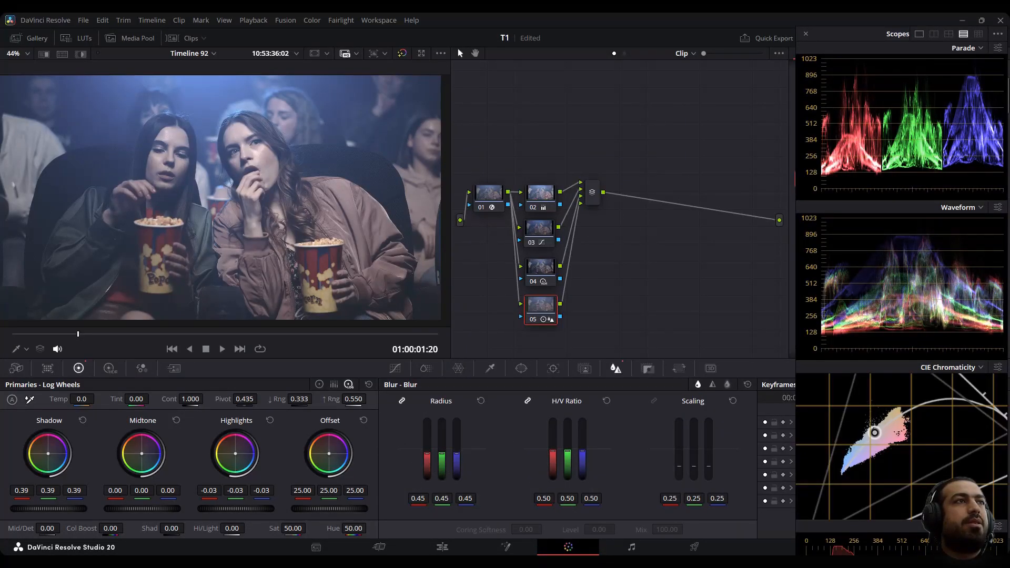
- Add serial node 07 after the parallel mixer and shape its custom curve with default anchors for contrast
{"action": "left_click_drag", "start_coordinate": [591, 185], "coordinate": [576, 210]}
{"action": "key", "text": "alt+s"}
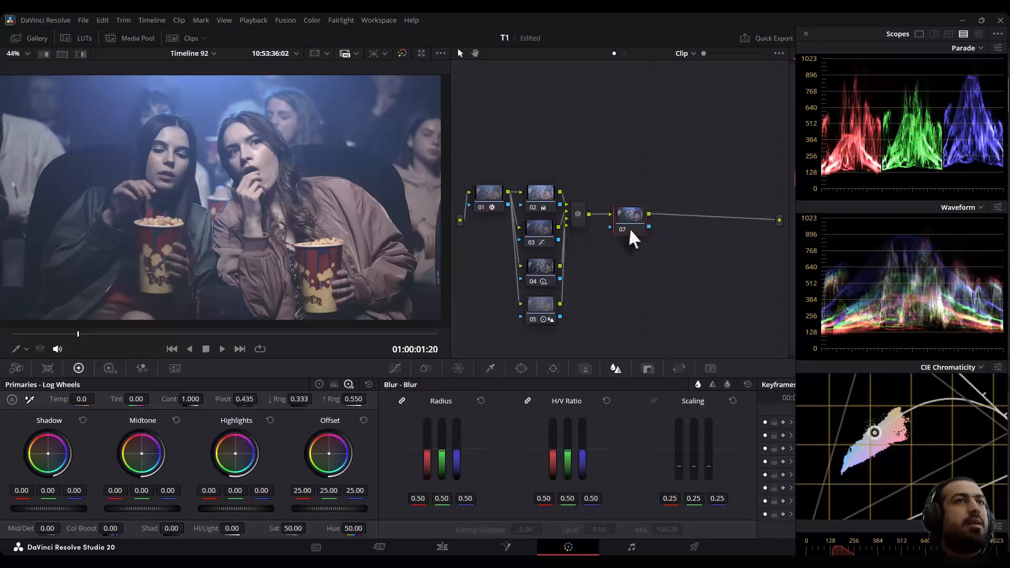
{"action": "left_click", "coordinate": [396, 369]}
{"action": "left_click", "coordinate": [748, 384]}
{"action": "left_click", "coordinate": [760, 456]}
{"action": "left_click_drag", "start_coordinate": [437, 501], "coordinate": [438, 510]}
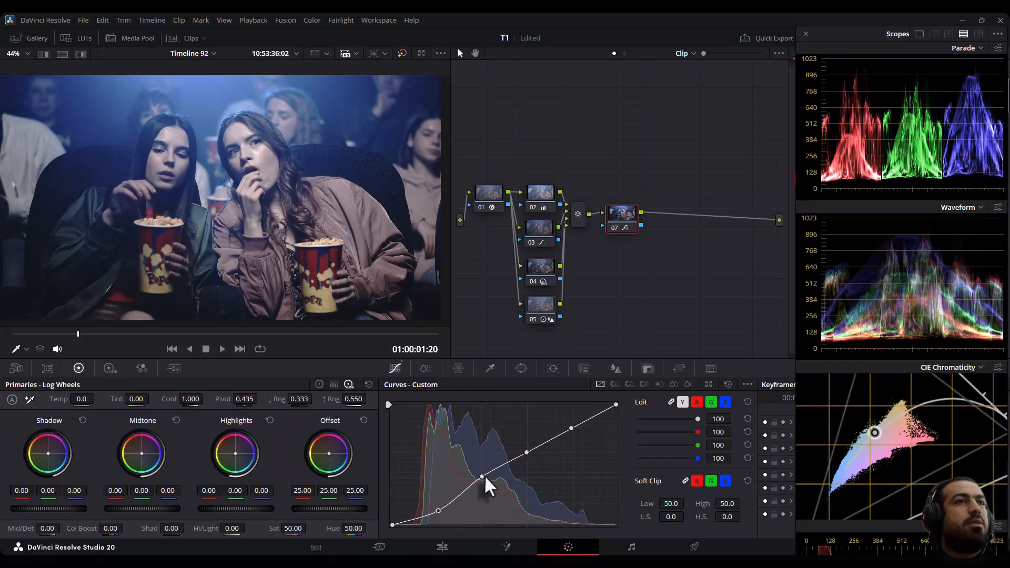
{"action": "left_click_drag", "start_coordinate": [482, 477], "coordinate": [482, 480]}
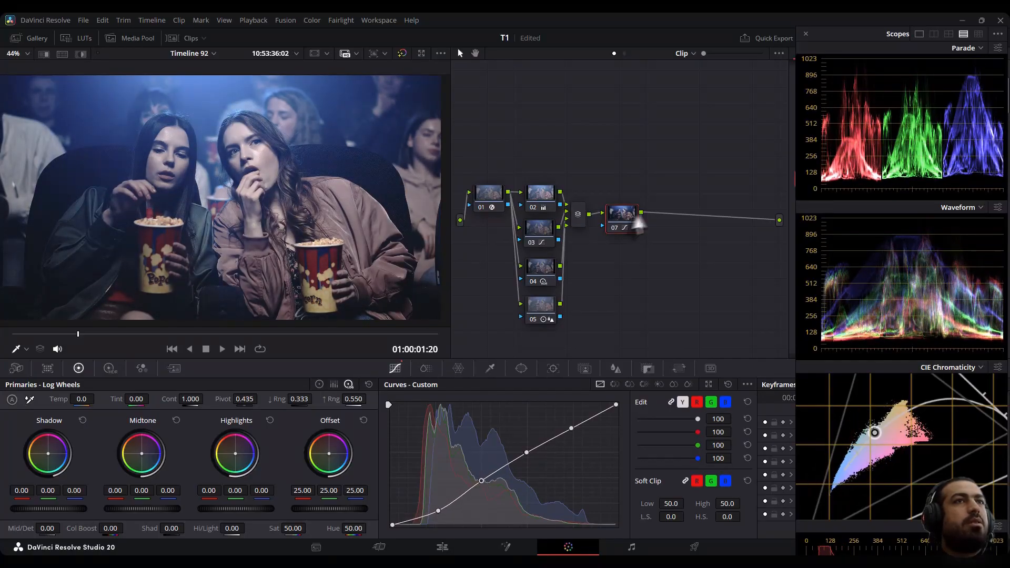
- Add serial node 08 and toggle the grade bypass repeatedly to compare before and after
{"action": "key", "text": "alt+s"}
{"action": "left_click", "coordinate": [402, 52]}
{"action": "left_click", "coordinate": [401, 51]}
{"action": "left_click", "coordinate": [402, 51]}
{"action": "left_click", "coordinate": [402, 51]}
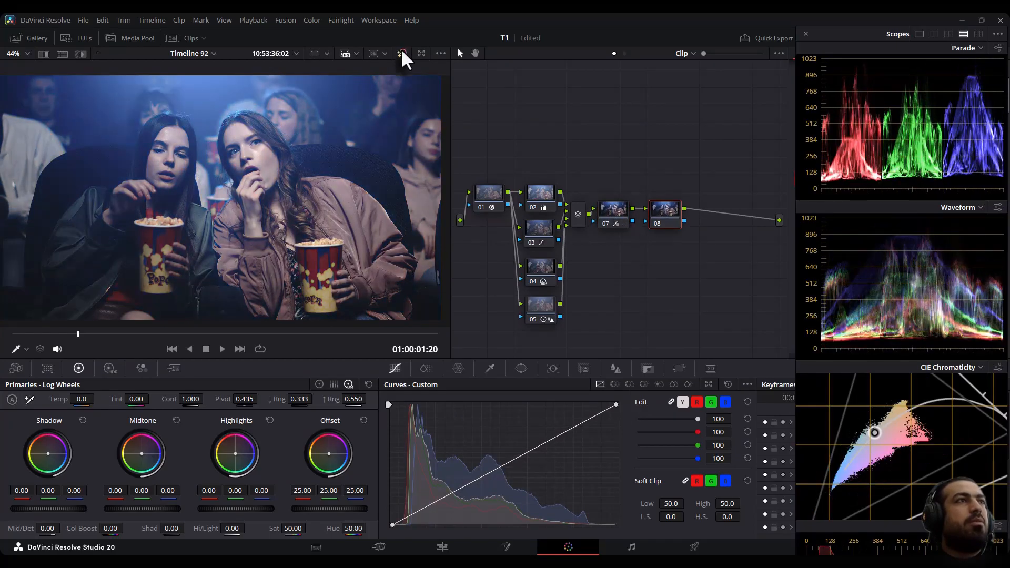
{"action": "left_click", "coordinate": [402, 53]}
{"action": "left_click", "coordinate": [403, 54]}
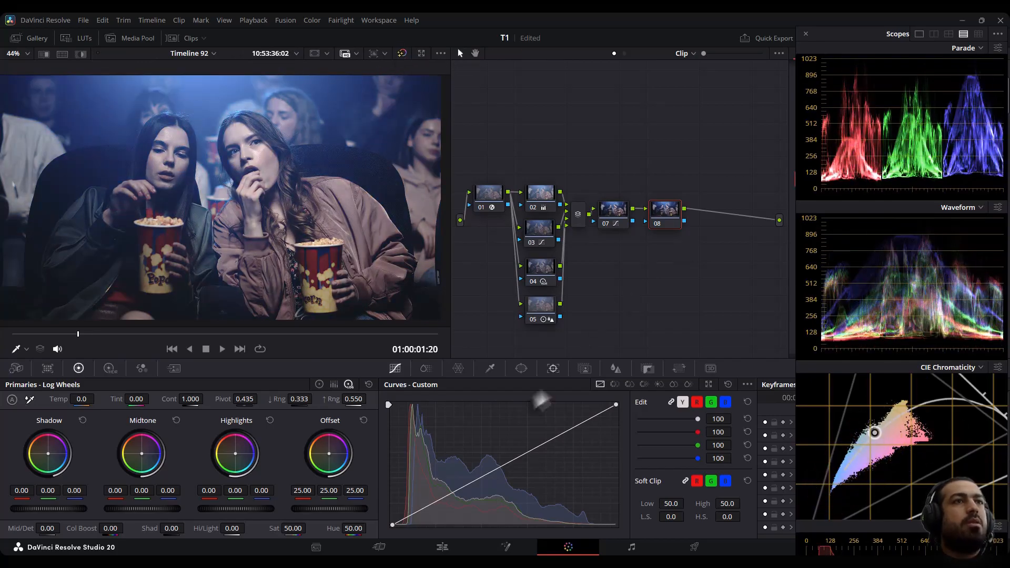
- On node 08, open ColorSlice and raise the global Sat to 2.00
{"action": "left_click", "coordinate": [426, 369]}
{"action": "left_click_drag", "start_coordinate": [551, 399], "coordinate": [605, 400]}
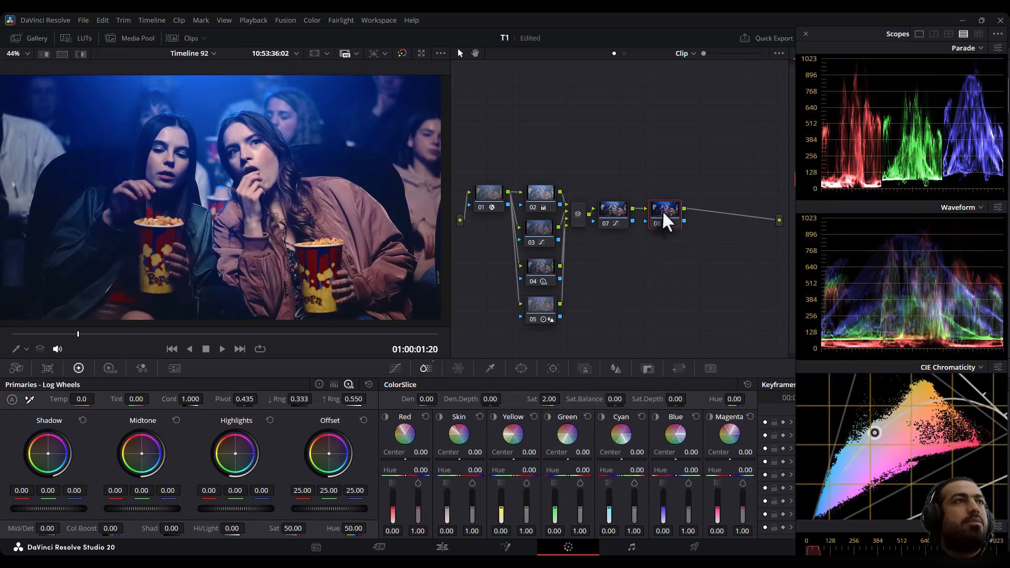
- Add serial node 09 and switch the grade bypass on and off several times to compare
{"action": "key", "text": "alt+s"}
{"action": "left_click", "coordinate": [399, 52]}
{"action": "left_click", "coordinate": [399, 52]}
{"action": "left_click", "coordinate": [399, 53]}
{"action": "left_click", "coordinate": [398, 52]}
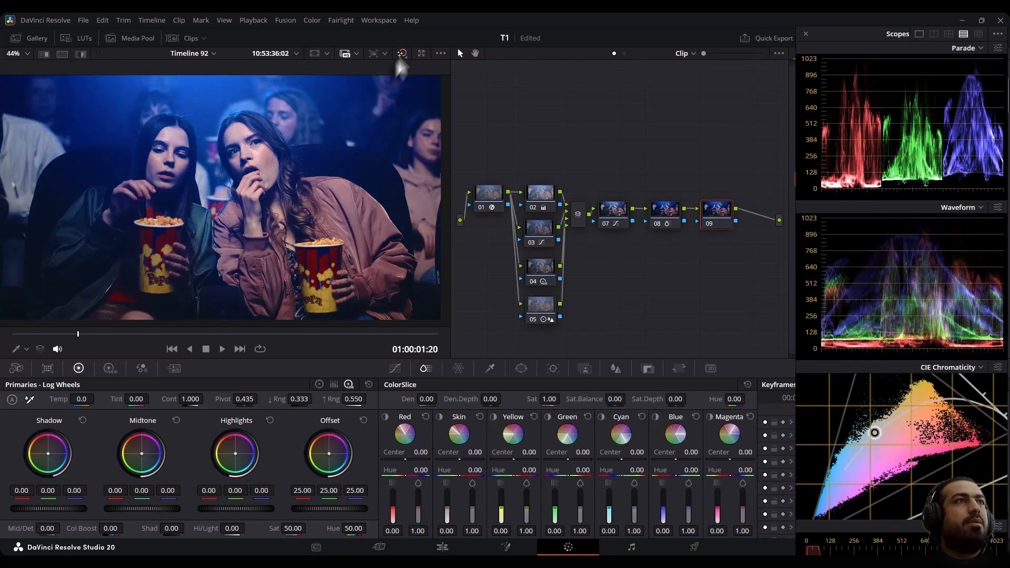
- On node 09, pull down the Cyan and Blue ColorSlice sliders
{"action": "left_click_drag", "start_coordinate": [752, 274], "coordinate": [657, 144]}
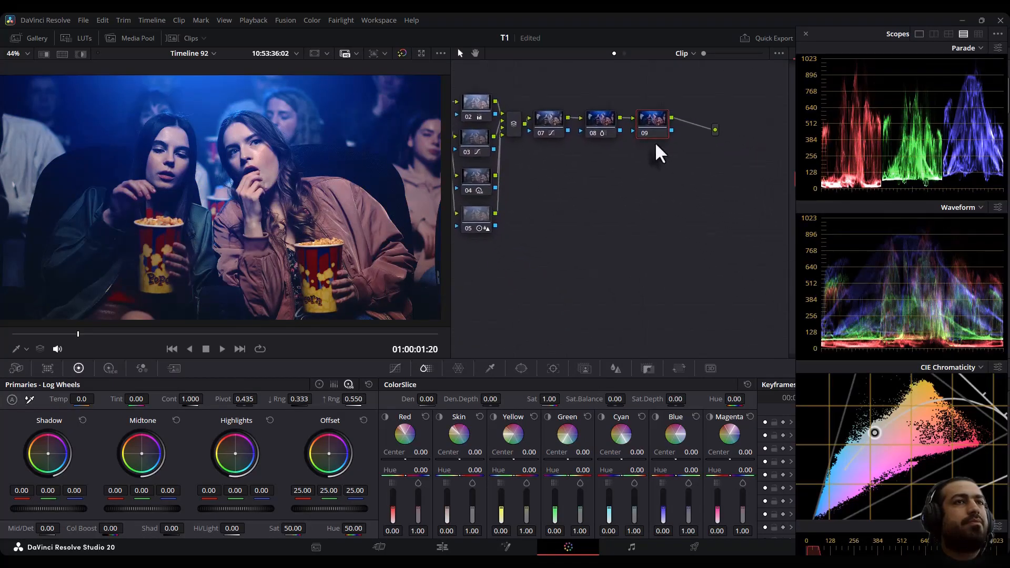
{"action": "left_click", "coordinate": [319, 384]}
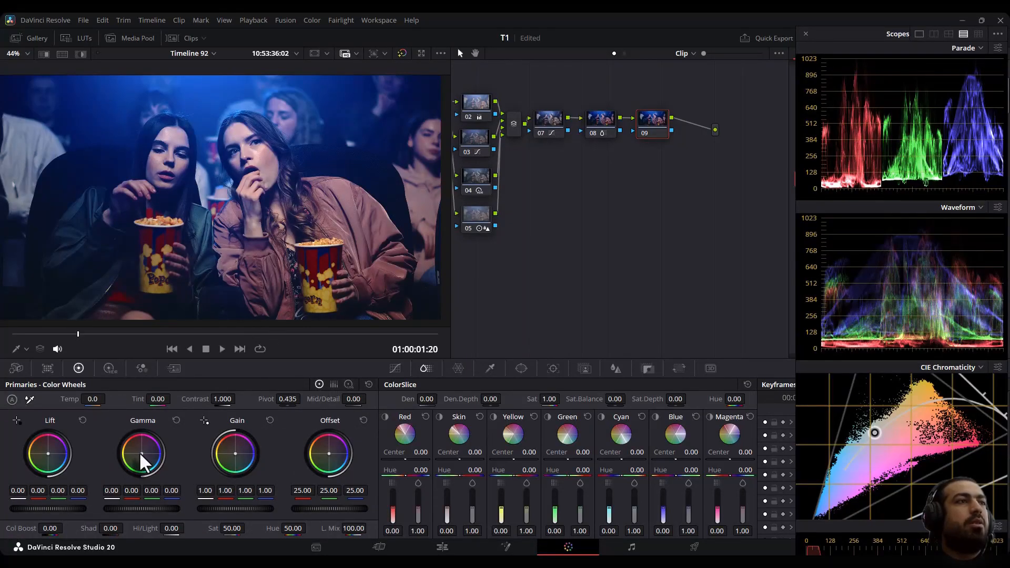
{"action": "left_click_drag", "start_coordinate": [609, 510], "coordinate": [635, 514]}
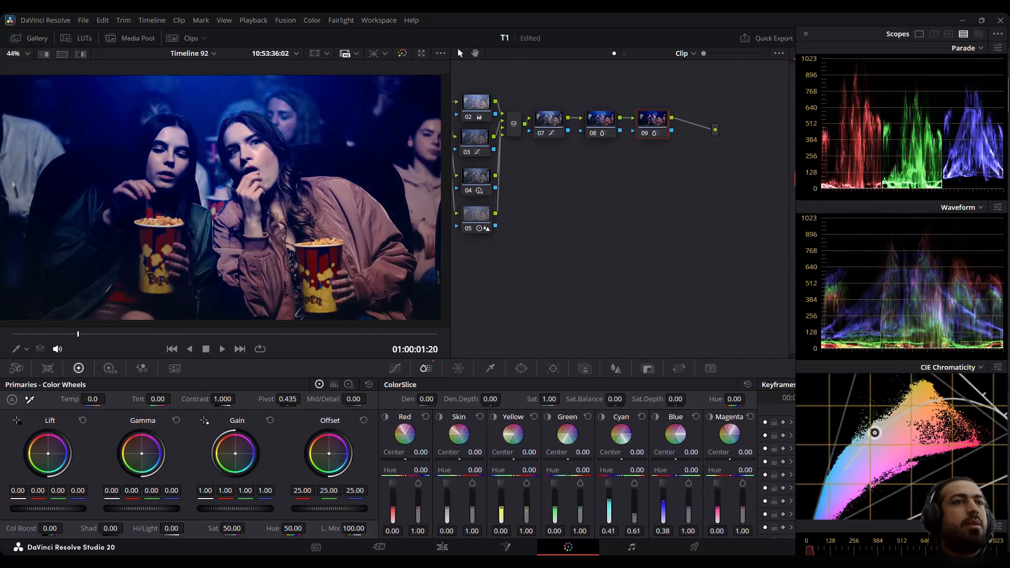
- On node 09, set the Blue ColorSlice value to 0.72
{"action": "left_click_drag", "start_coordinate": [688, 495], "coordinate": [664, 494]}
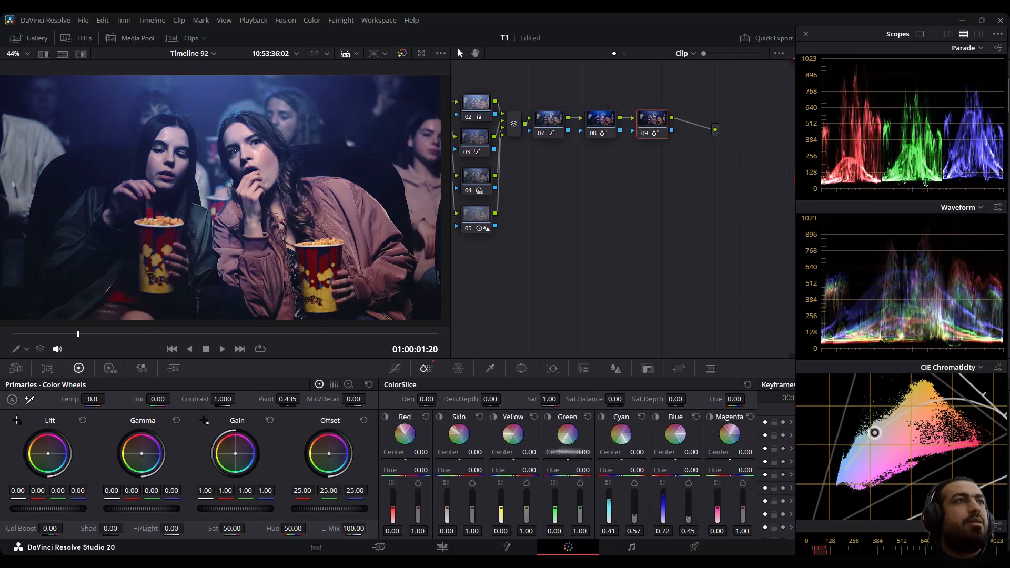
- Add serial node 10, place it below the chain, and nudge its Gamma balance slightly off-neutral
{"action": "key", "text": "alt+s"}
{"action": "left_click_drag", "start_coordinate": [689, 134], "coordinate": [548, 217]}
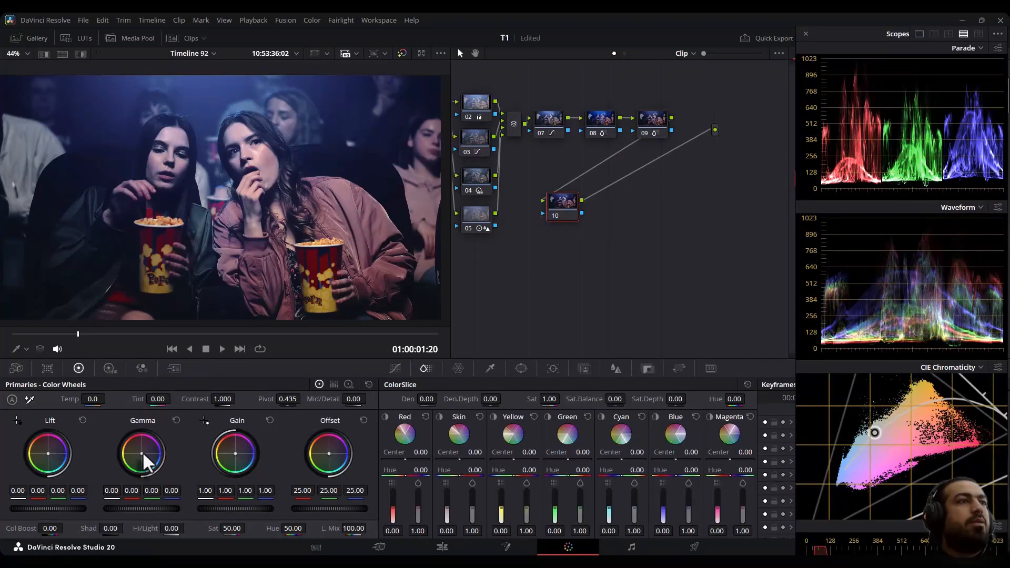
{"action": "left_click_drag", "start_coordinate": [132, 491], "coordinate": [124, 491]}
{"action": "left_click_drag", "start_coordinate": [142, 456], "coordinate": [143, 457]}
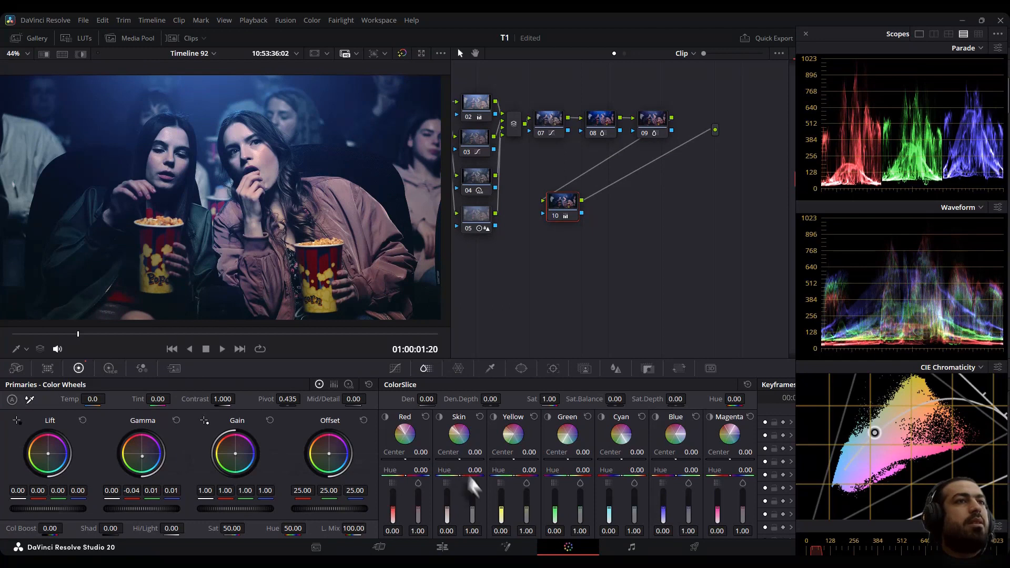
- Preview the Skin slice isolation and switch the middle scope to Vectorscope
{"action": "left_click", "coordinate": [441, 416]}
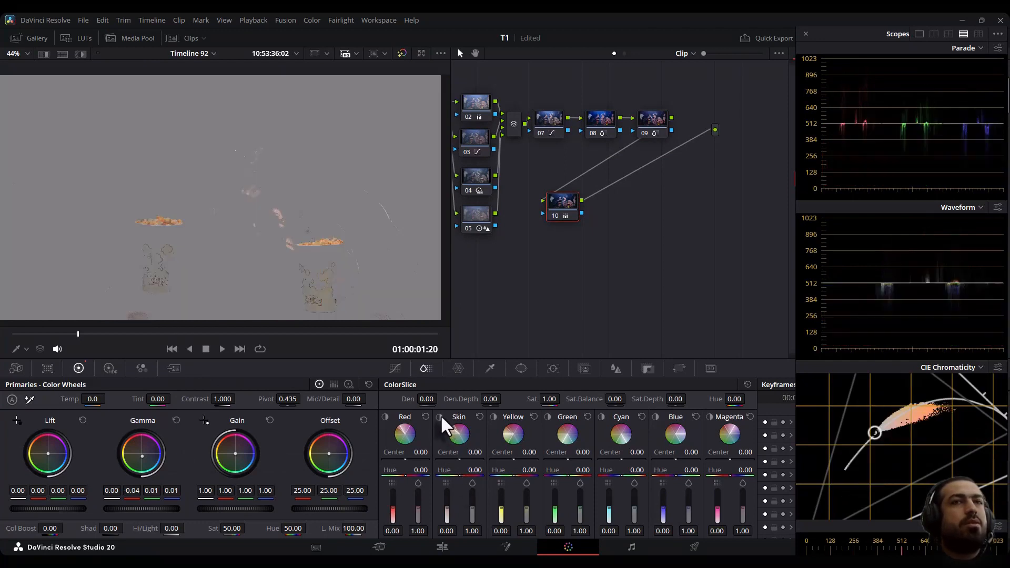
{"action": "left_click", "coordinate": [440, 415]}
{"action": "left_click", "coordinate": [978, 208]}
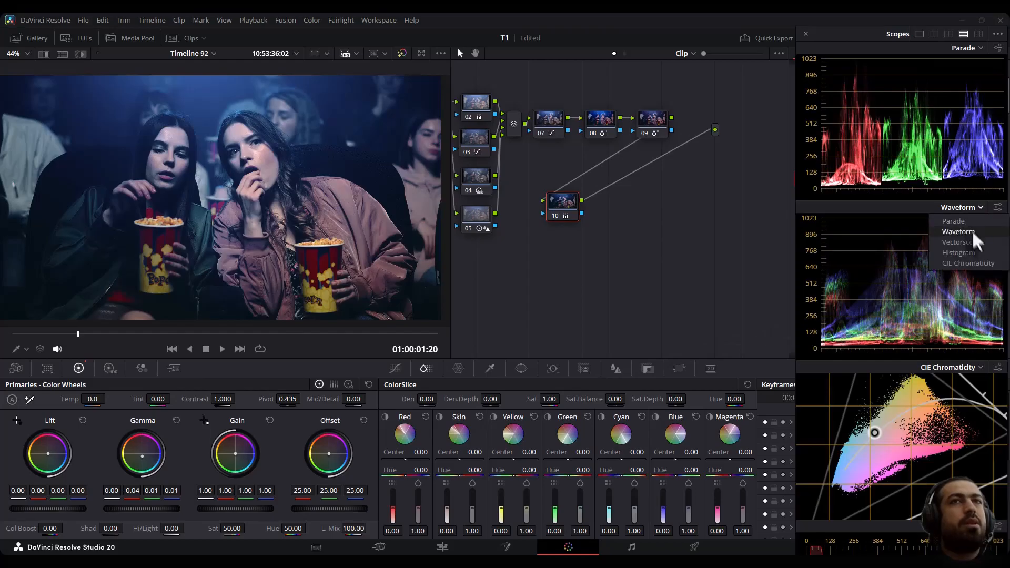
{"action": "left_click", "coordinate": [976, 244]}
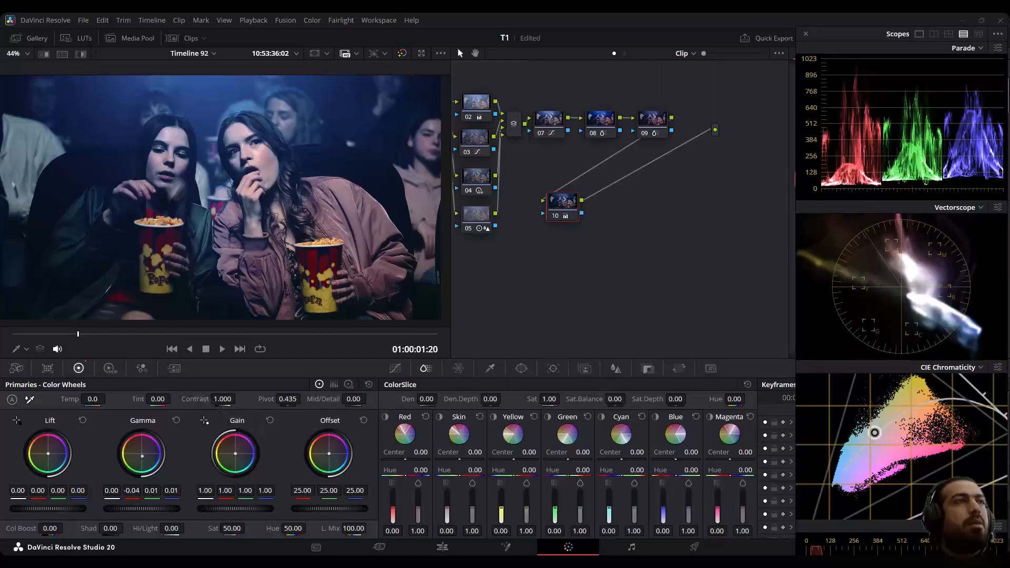
- Preview the Red slice isolation and set the Red slice Hue to -0.32
{"action": "left_click", "coordinate": [385, 417]}
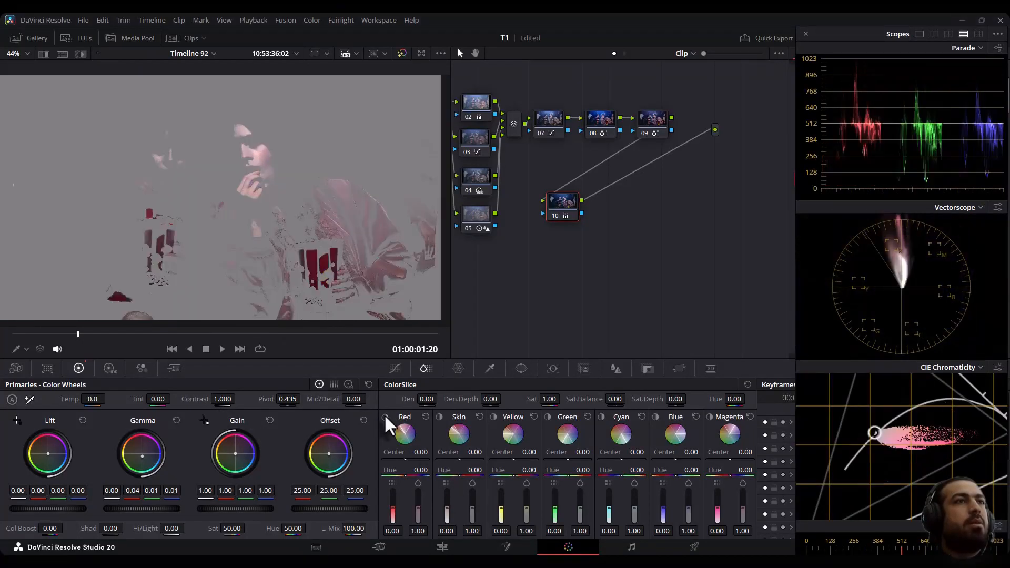
{"action": "left_click", "coordinate": [385, 417]}
{"action": "left_click_drag", "start_coordinate": [421, 470], "coordinate": [411, 470]}
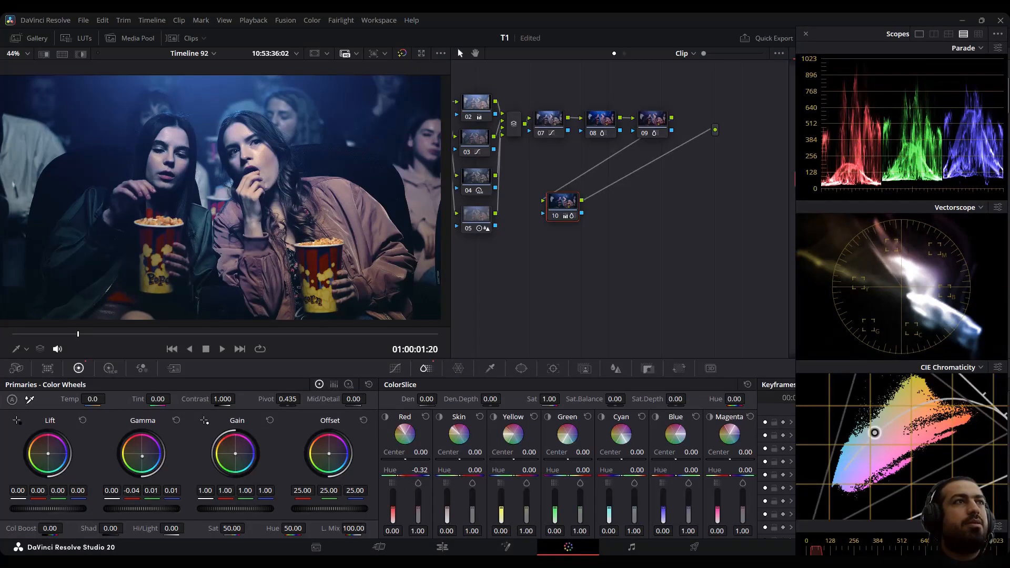
- Preview the Yellow, Green and Cyan slice isolations one after another
{"action": "left_click", "coordinate": [496, 416]}
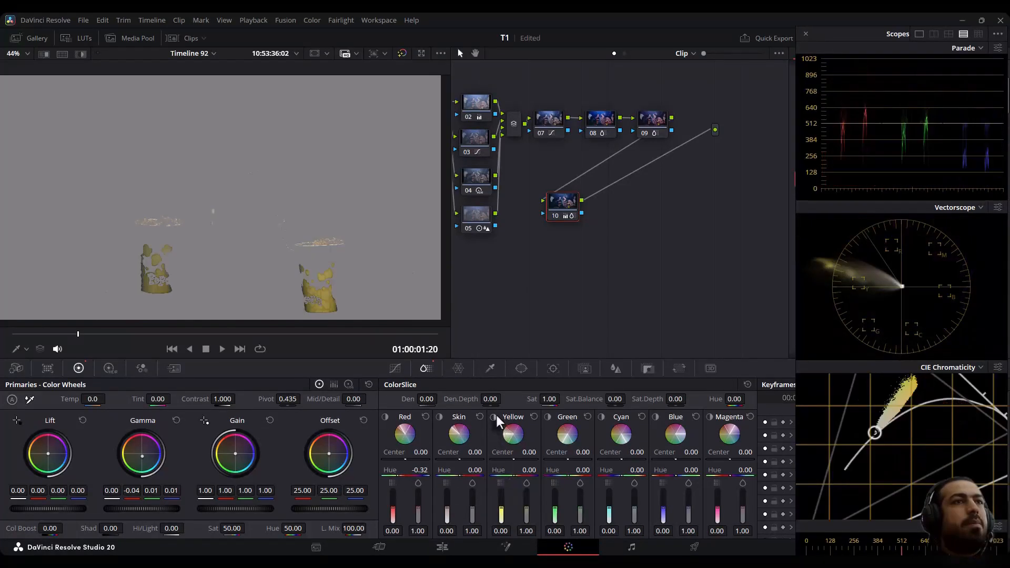
{"action": "left_click", "coordinate": [495, 415]}
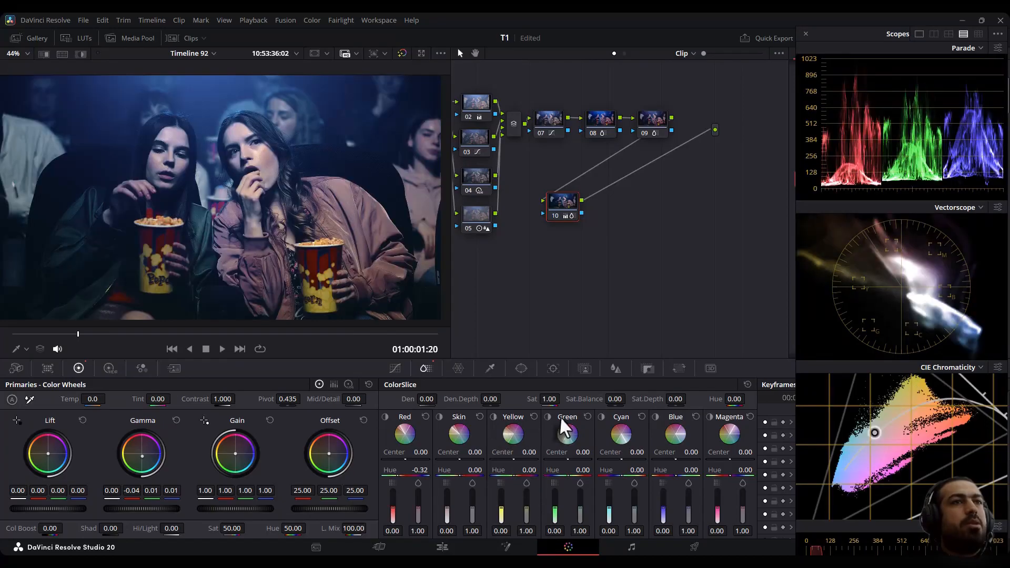
{"action": "left_click", "coordinate": [545, 416]}
{"action": "left_click", "coordinate": [544, 415]}
{"action": "left_click", "coordinate": [603, 416]}
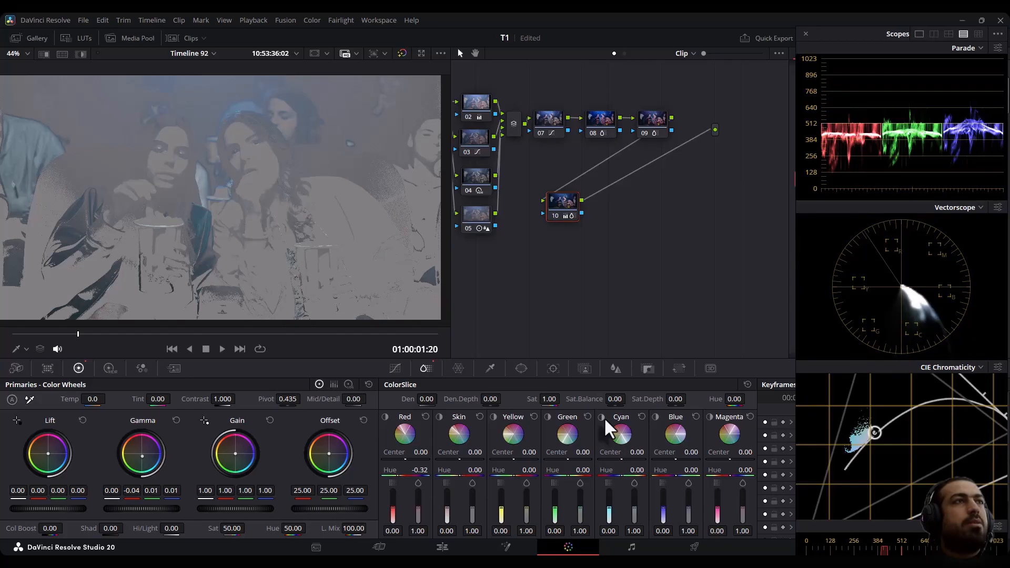
{"action": "left_click", "coordinate": [602, 417]}
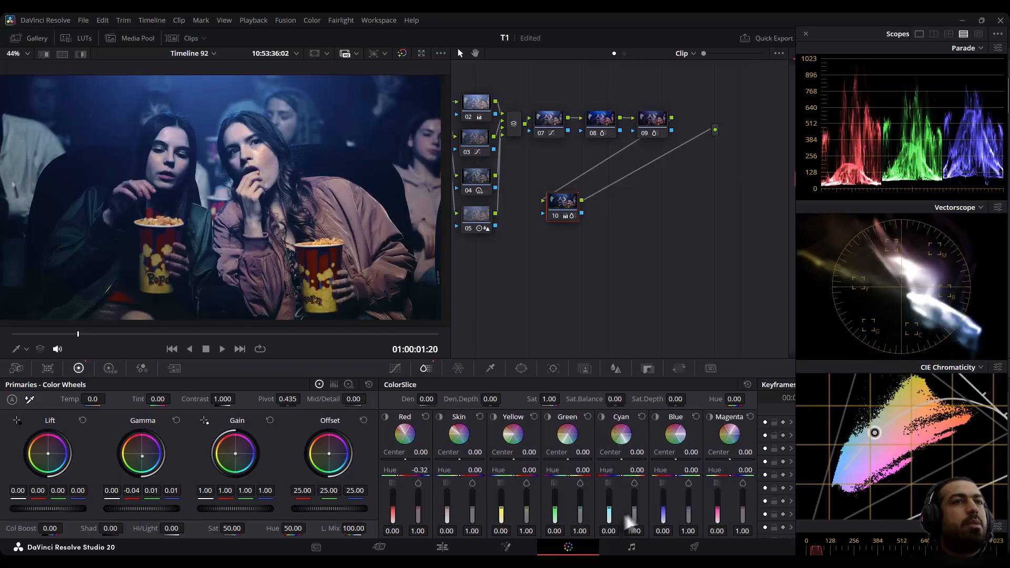
{"action": "left_click_drag", "start_coordinate": [608, 516], "coordinate": [664, 501]}
- Add serial node 11 and shift its Gamma wheel slightly away from blue
{"action": "key", "text": "alt+s"}
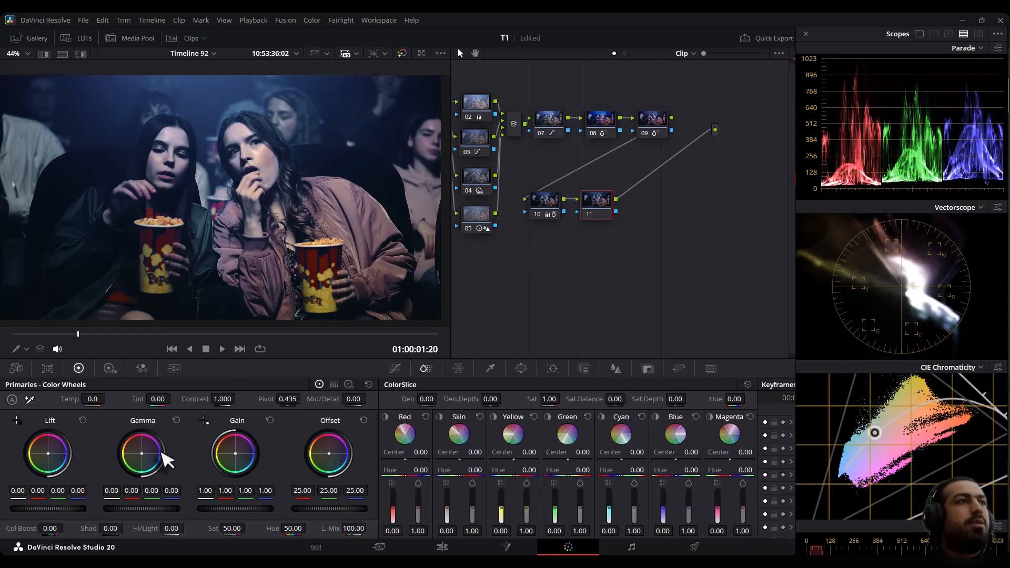
{"action": "left_click_drag", "start_coordinate": [140, 456], "coordinate": [135, 452]}
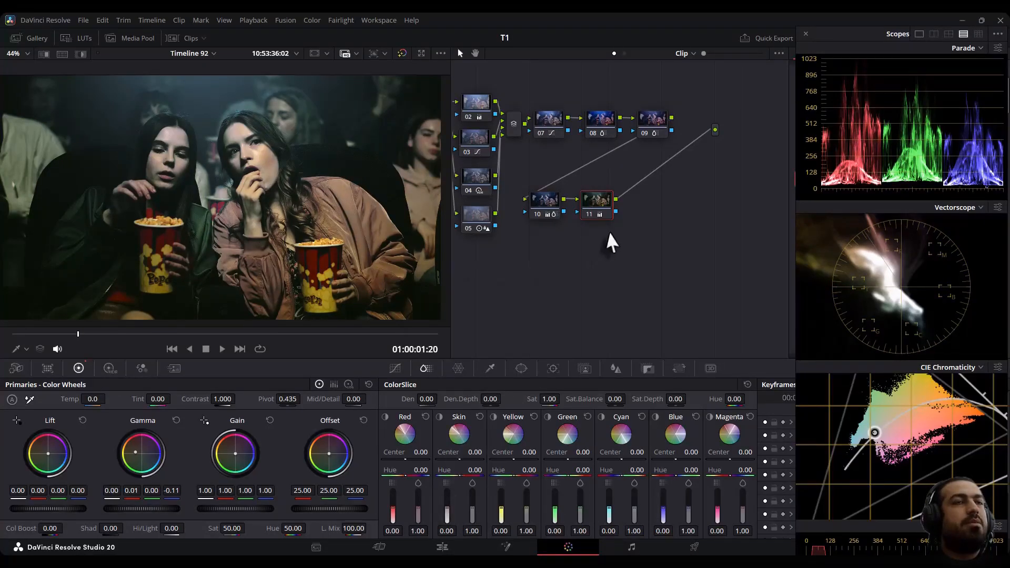
- On node 11, set the Skin ColorSlice sliders to 0.09 and 0.92 and lower the Red slider slightly
{"action": "left_click_drag", "start_coordinate": [447, 516], "coordinate": [447, 511]}
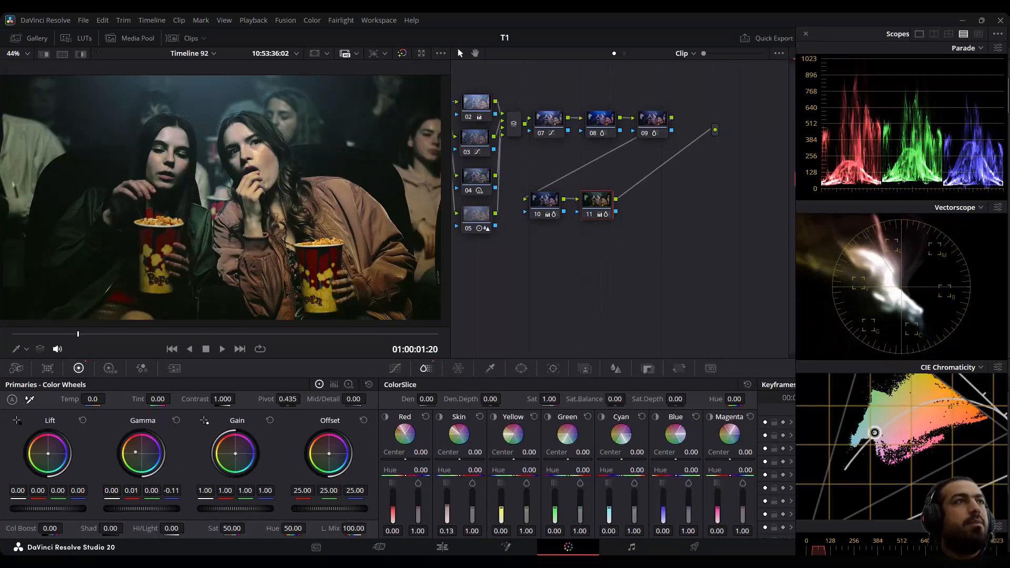
{"action": "left_click_drag", "start_coordinate": [473, 511], "coordinate": [473, 516]}
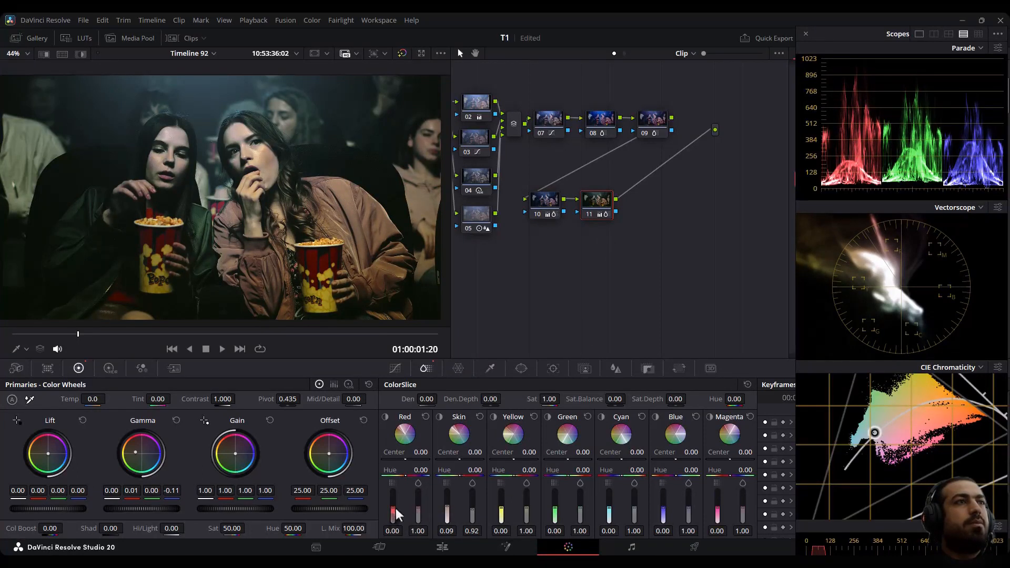
{"action": "left_click_drag", "start_coordinate": [397, 515], "coordinate": [403, 519]}
- Add serial node 12 and move it below node 10 in the node graph
{"action": "key", "text": "alt+s"}
{"action": "left_click_drag", "start_coordinate": [610, 249], "coordinate": [515, 266]}
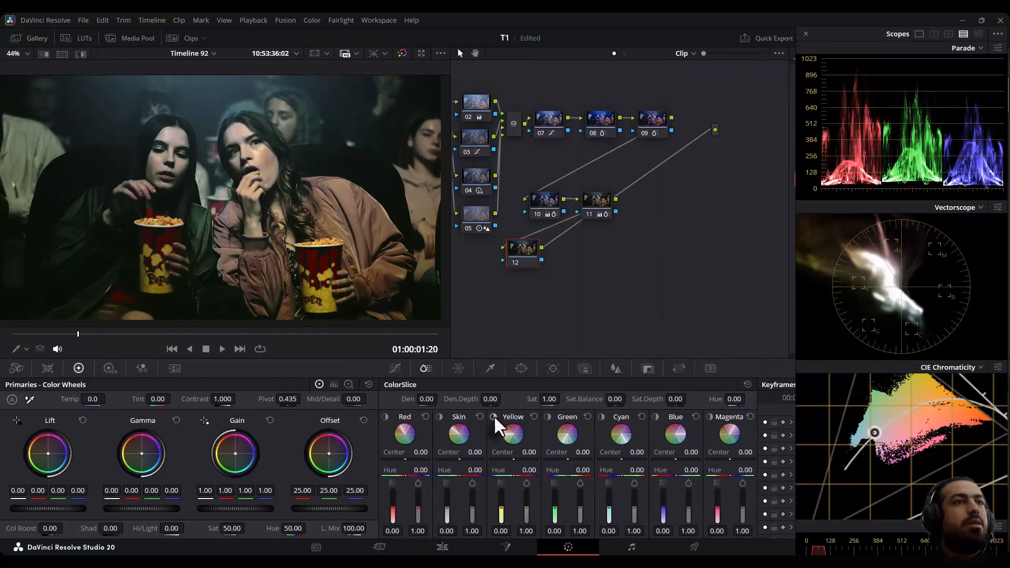
- Try isolating the left woman's face with a 3D qualifier stroke on node 12, then reset it
{"action": "left_click", "coordinate": [522, 369]}
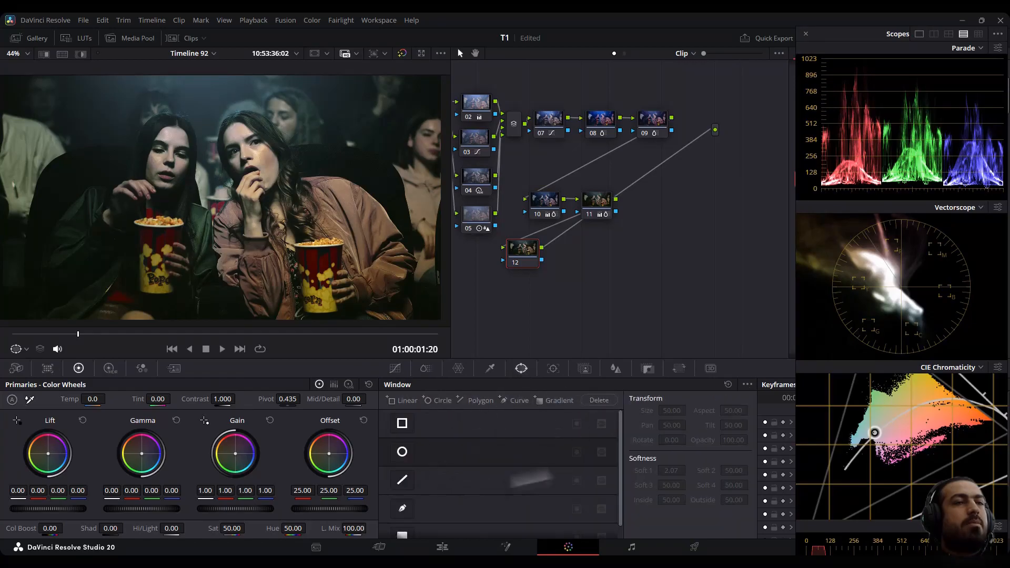
{"action": "left_click", "coordinate": [490, 369]}
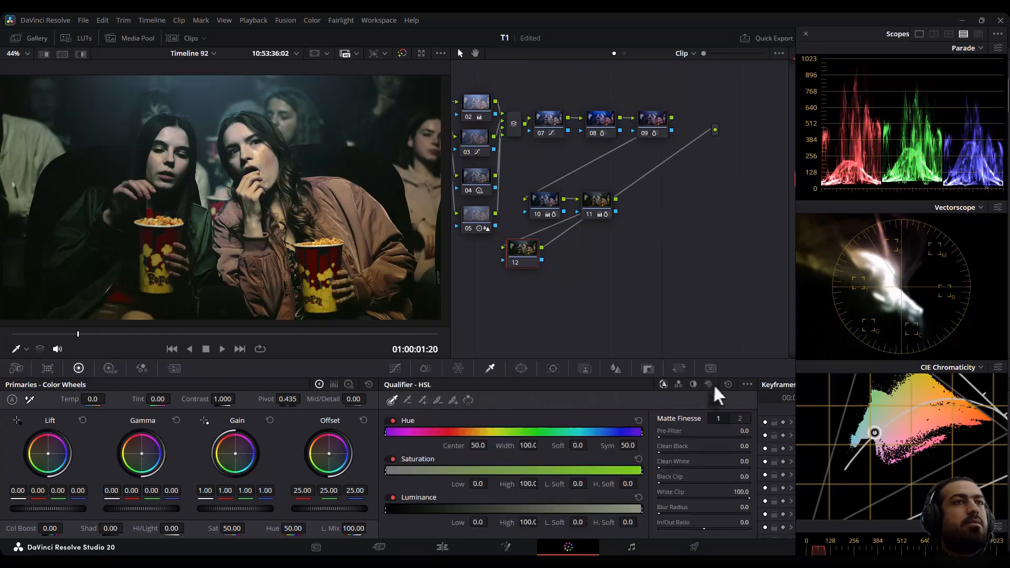
{"action": "left_click", "coordinate": [709, 385]}
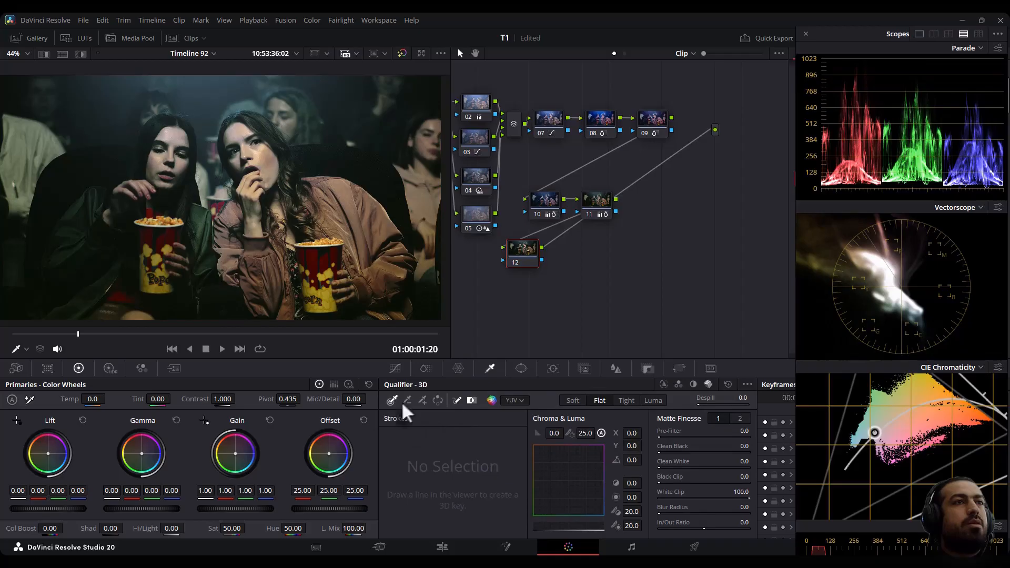
{"action": "left_click", "coordinate": [423, 401]}
{"action": "left_click_drag", "start_coordinate": [175, 135], "coordinate": [169, 172]}
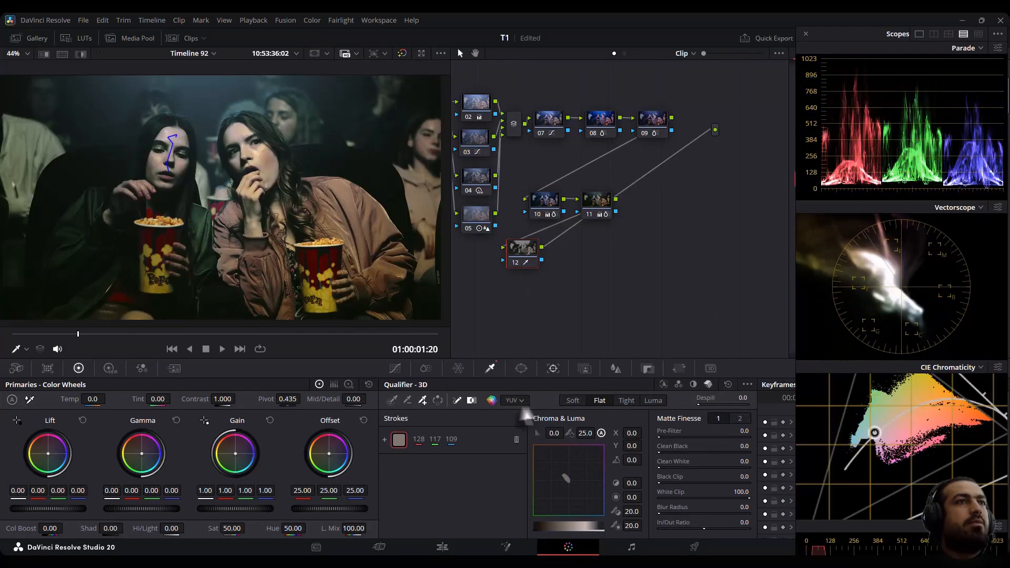
{"action": "left_click", "coordinate": [728, 385]}
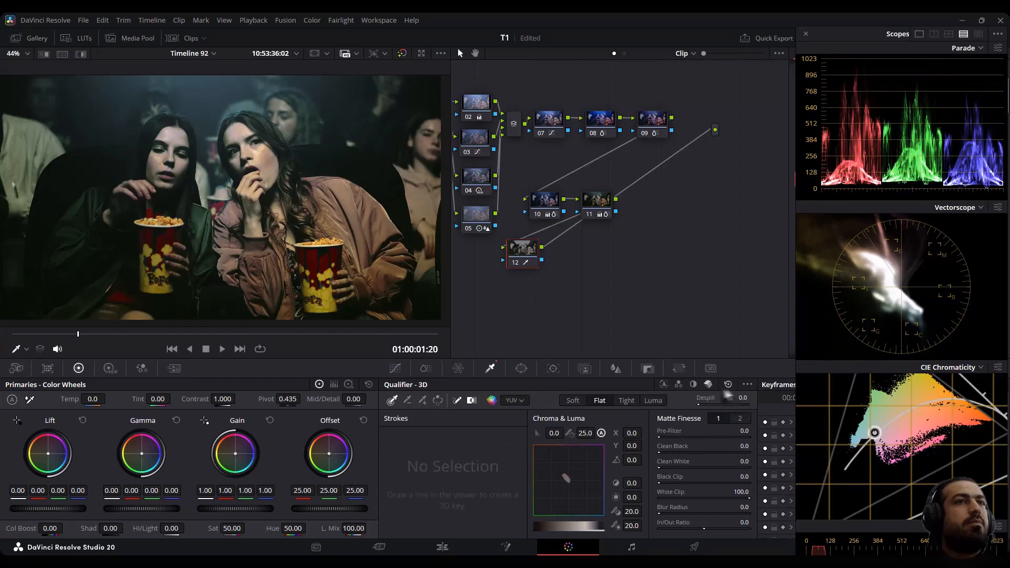
- Add a circular window on node 12 and reshape it around both women's faces
{"action": "left_click", "coordinate": [522, 369]}
{"action": "left_click", "coordinate": [402, 453]}
{"action": "left_click_drag", "start_coordinate": [217, 196], "coordinate": [198, 160]}
{"action": "left_click_drag", "start_coordinate": [203, 103], "coordinate": [203, 122]}
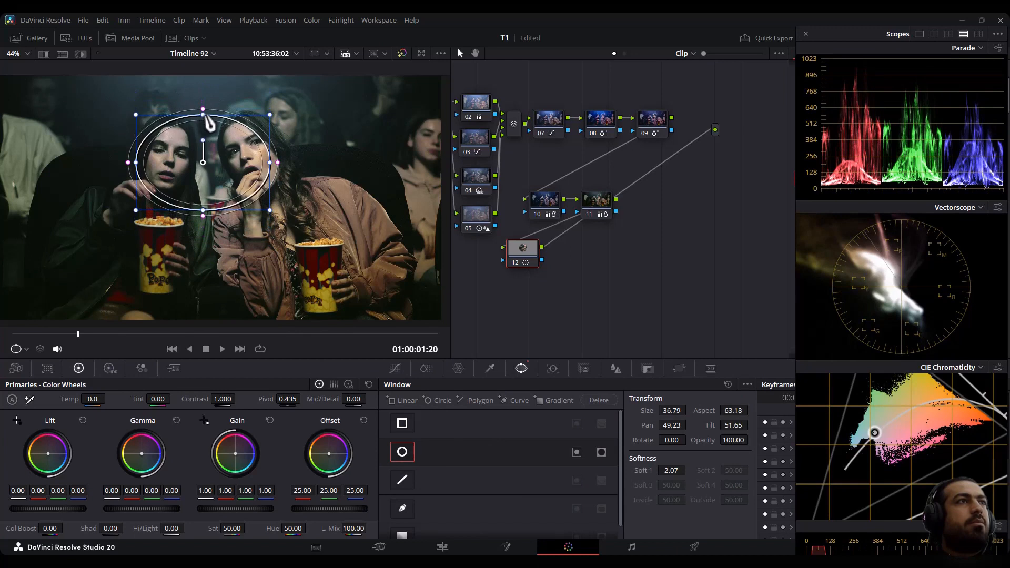
{"action": "mouse_move", "coordinate": [251, 164]}
{"action": "left_mouse_down"}
{"action": "mouse_move", "coordinate": [294, 174]}
{"action": "mouse_move", "coordinate": [256, 180]}
{"action": "left_mouse_up"}
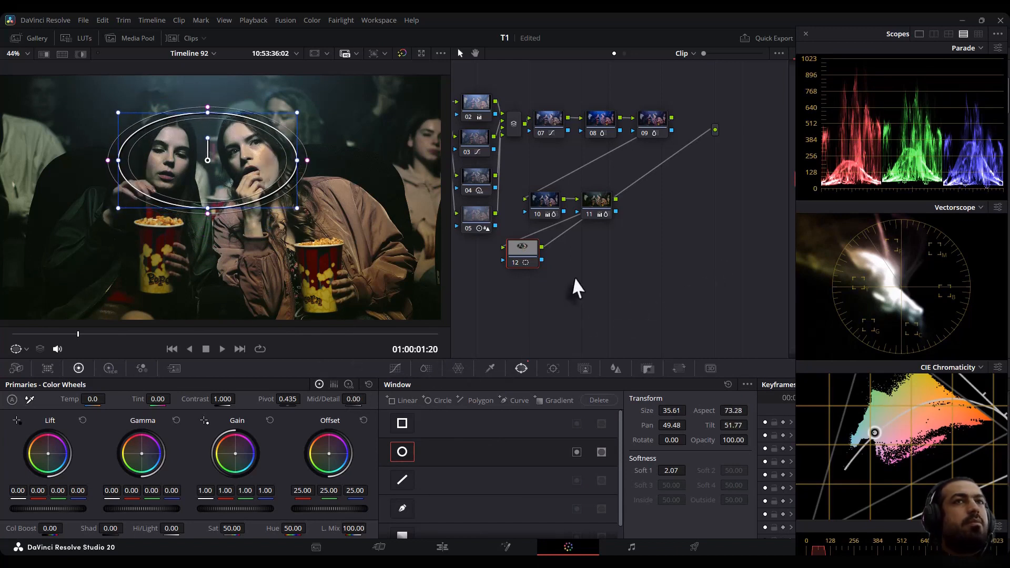
- Search the effects for "be", apply Beauty to node 12, and add layer node 13
{"action": "left_click", "coordinate": [897, 35]}
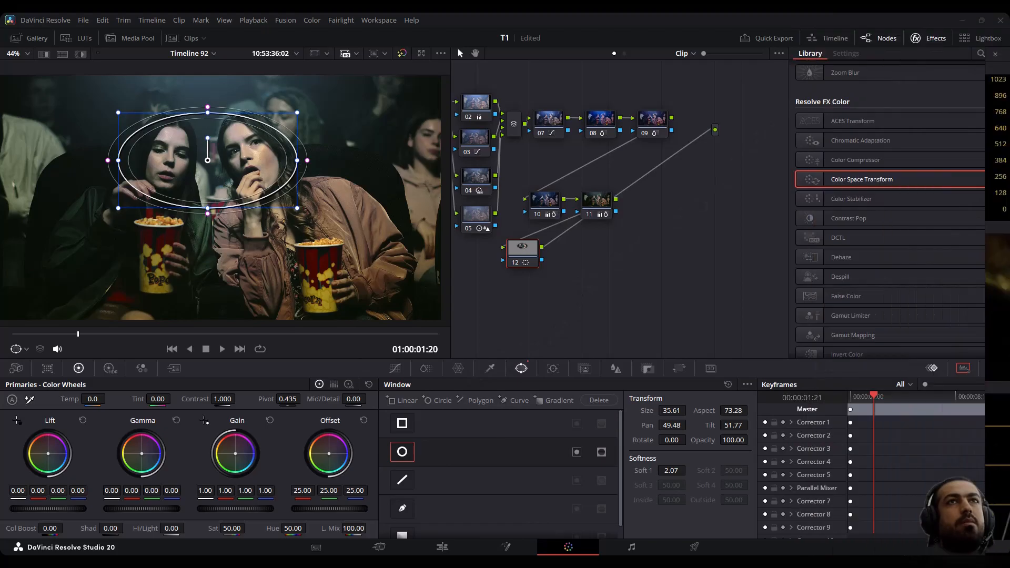
{"action": "left_click", "coordinate": [982, 55]}
{"action": "type", "text": "be"}
{"action": "left_click_drag", "start_coordinate": [881, 122], "coordinate": [536, 257]}
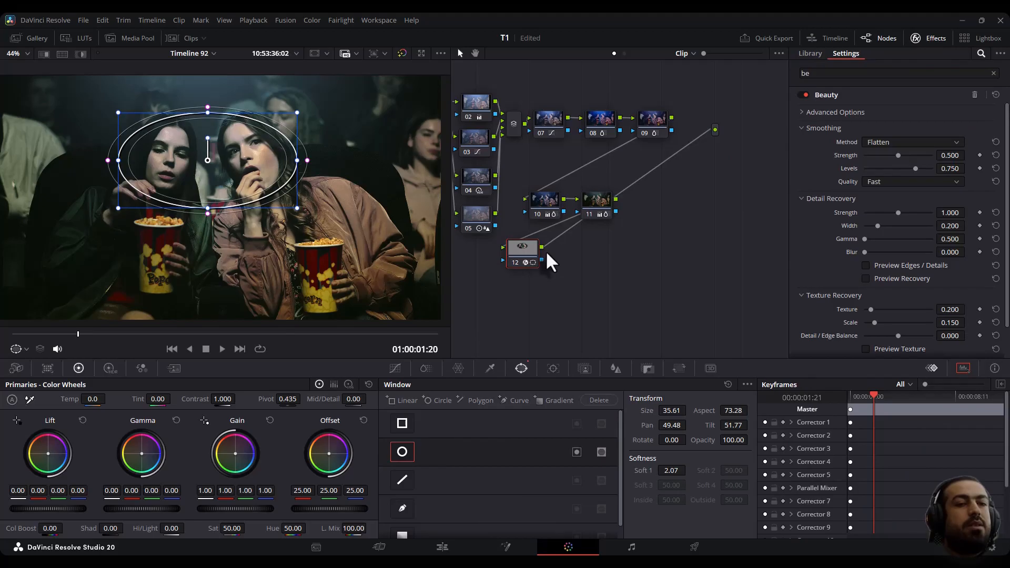
{"action": "key", "text": "alt+l"}
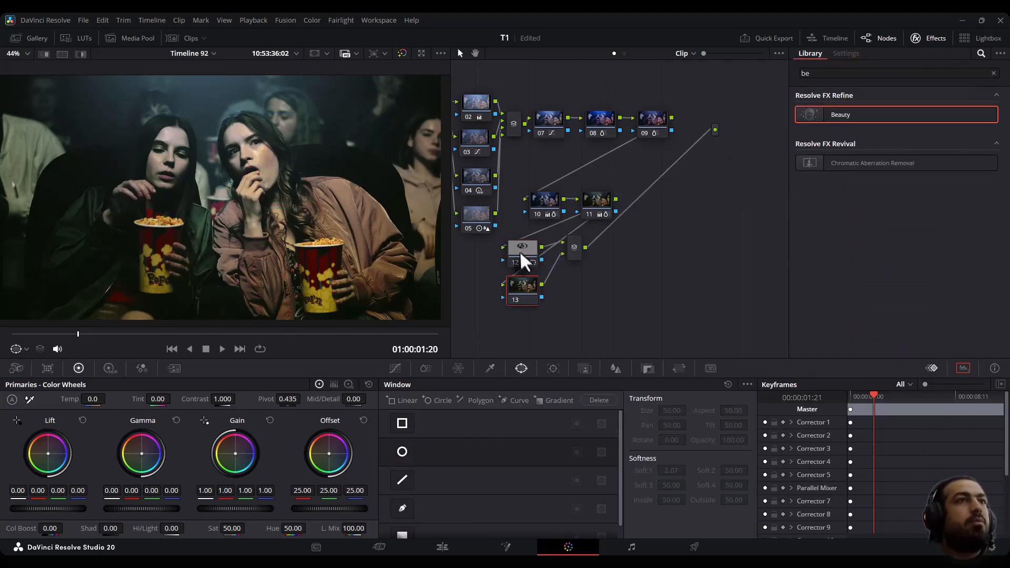
- On node 12, preview the Skin ColorSlice isolation
{"action": "left_click", "coordinate": [520, 250]}
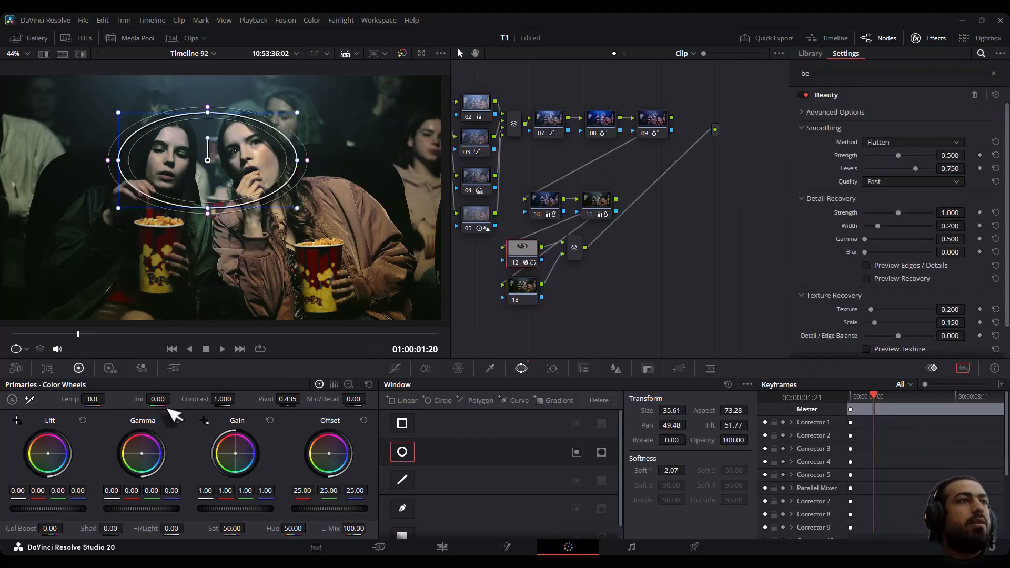
{"action": "left_click", "coordinate": [424, 369]}
{"action": "left_click", "coordinate": [439, 416]}
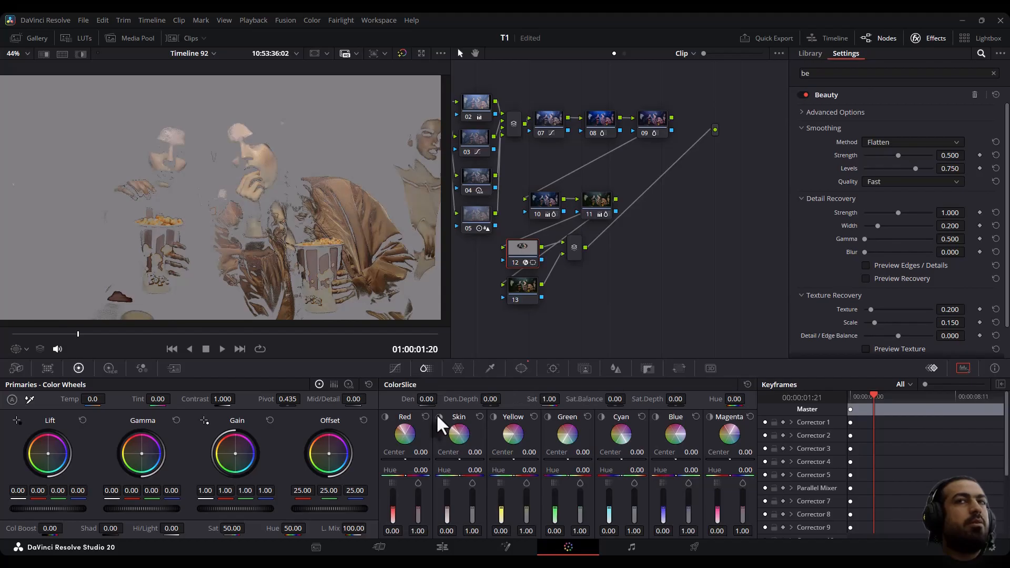
{"action": "left_click", "coordinate": [437, 413]}
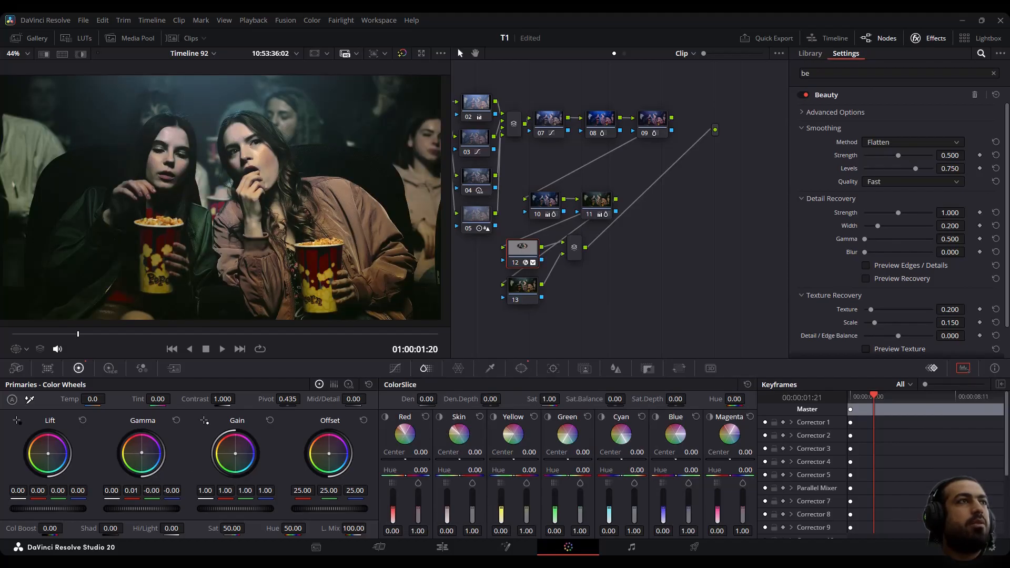
- Apply the Glow effect to node 13, setting Shine Threshold to 0.860 and Spread to 0.899
{"action": "left_click", "coordinate": [531, 295]}
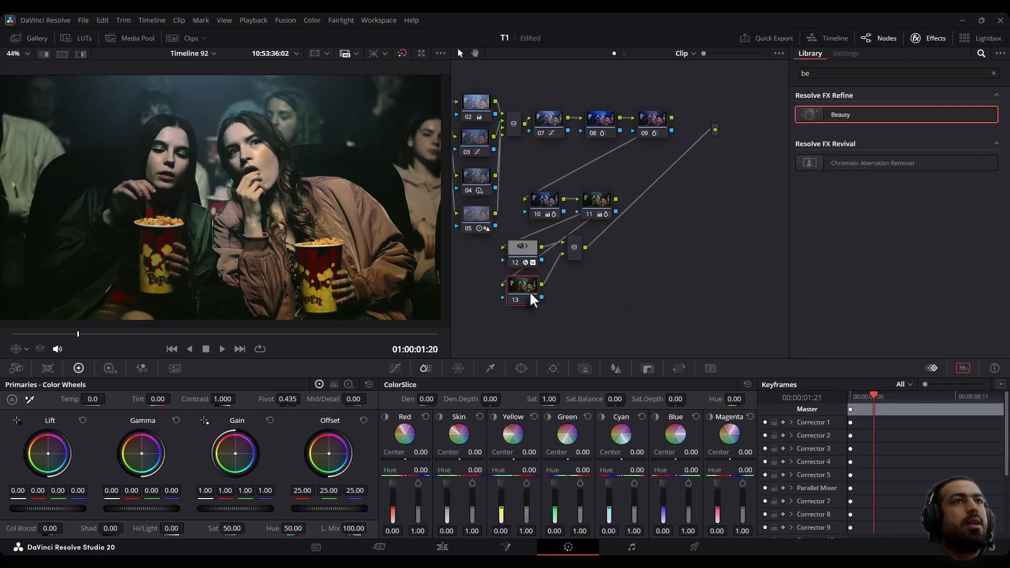
{"action": "left_click", "coordinate": [993, 73]}
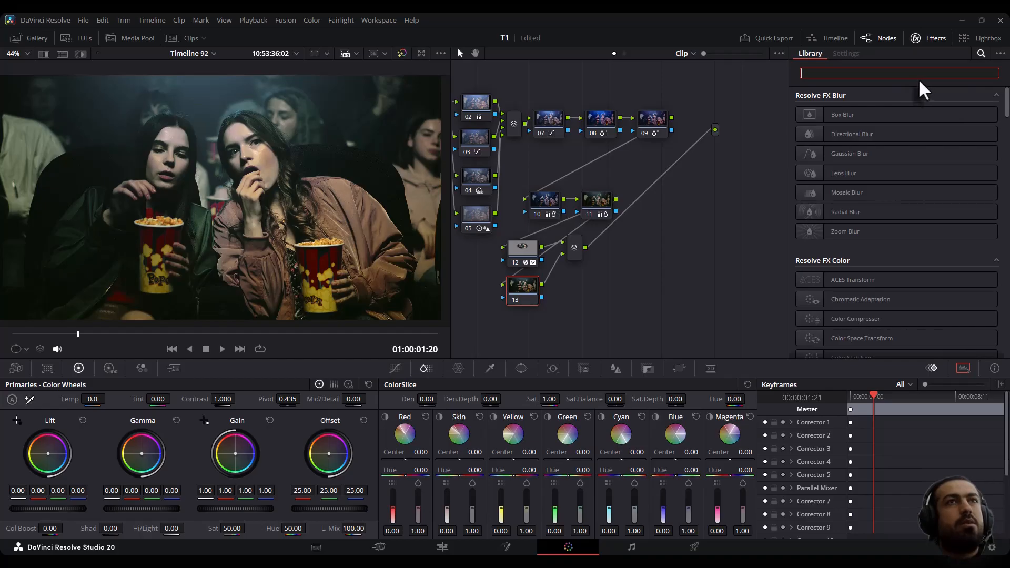
{"action": "type", "text": "glo"}
{"action": "left_click_drag", "start_coordinate": [864, 112], "coordinate": [525, 290]}
{"action": "mouse_move", "coordinate": [915, 125]}
{"action": "left_mouse_down"}
{"action": "mouse_move", "coordinate": [885, 130]}
{"action": "mouse_move", "coordinate": [923, 133]}
{"action": "left_mouse_up"}
{"action": "left_click_drag", "start_coordinate": [883, 183], "coordinate": [886, 184]}
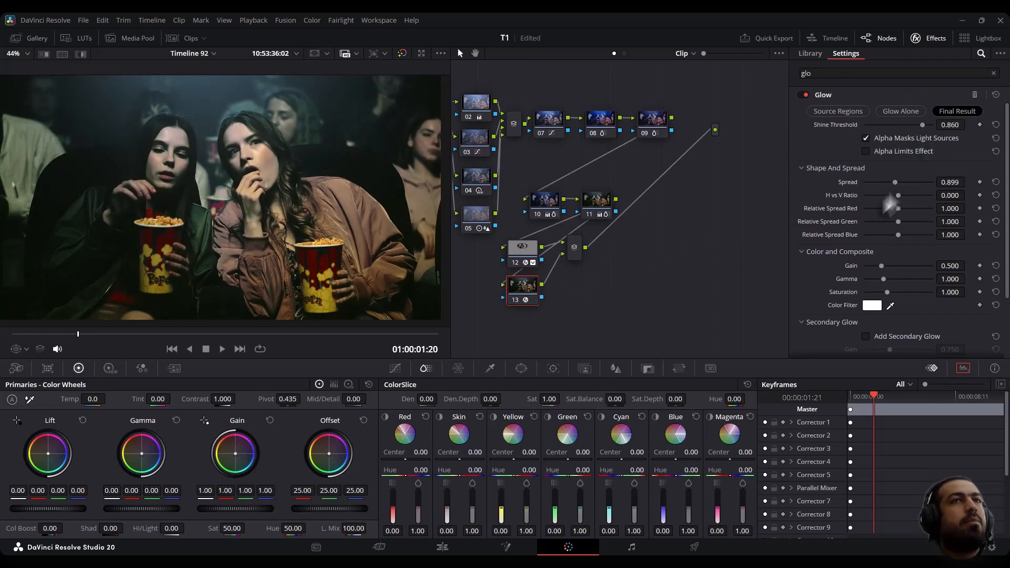
- Add layer node 14 and try applying the Light Rays effect to it, then remove the effect
{"action": "key", "text": "alt+l"}
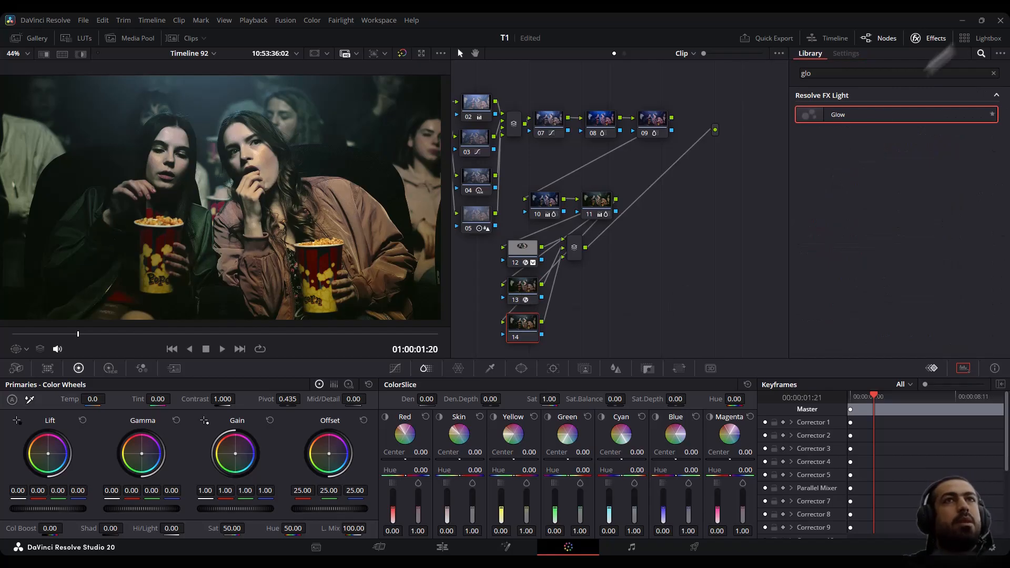
{"action": "left_click", "coordinate": [993, 73]}
{"action": "scroll", "coordinate": [863, 247], "scroll_direction": "down", "scroll_amount": 10}
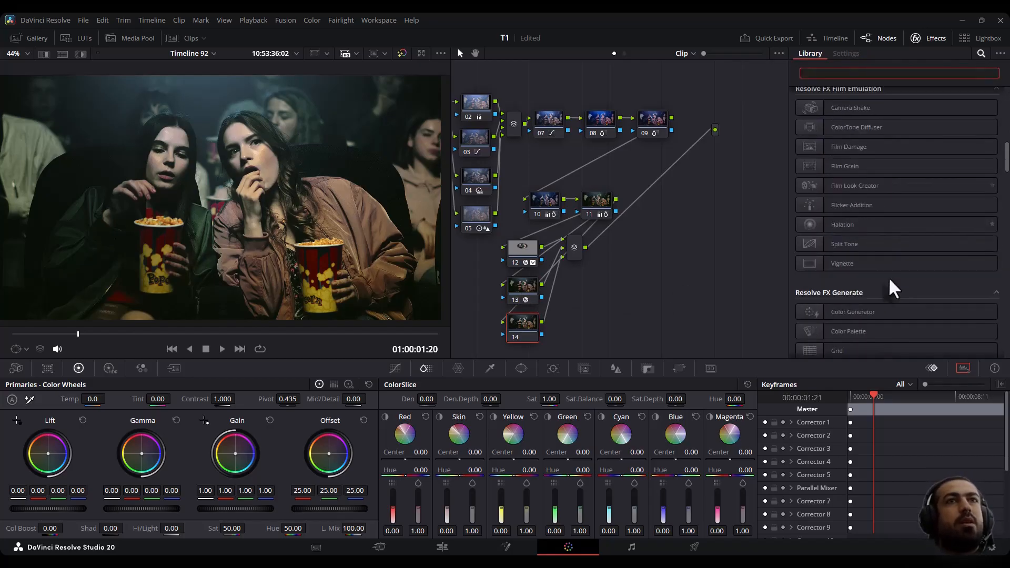
{"action": "scroll", "coordinate": [891, 277], "scroll_direction": "down", "scroll_amount": 6}
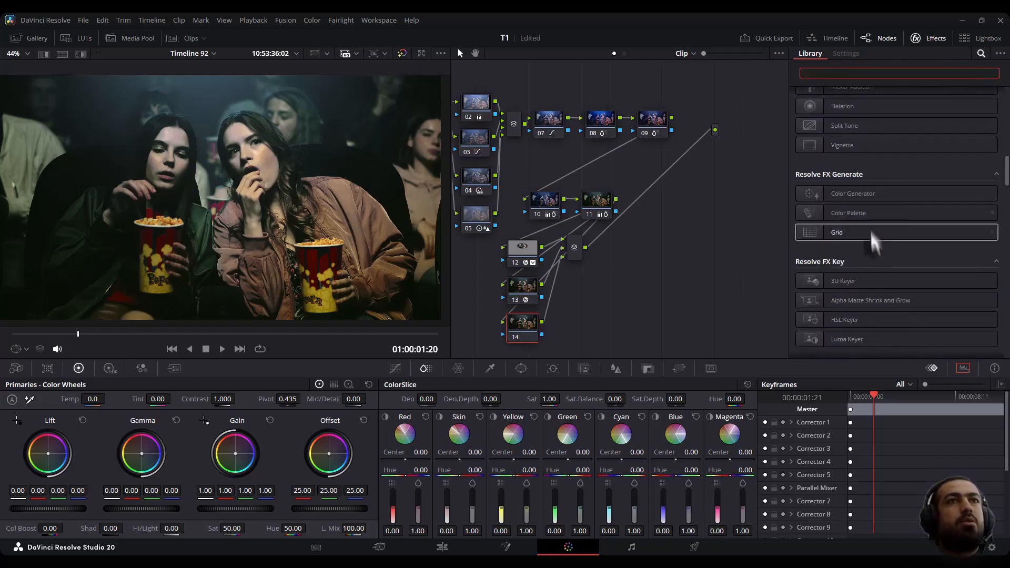
{"action": "left_click_drag", "start_coordinate": [843, 232], "coordinate": [524, 326]}
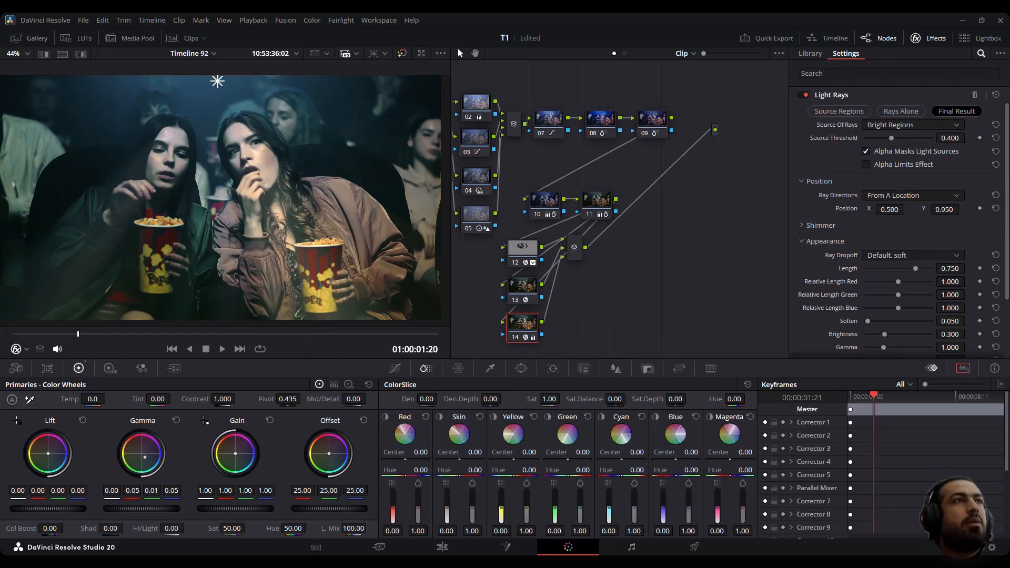
{"action": "right_click", "coordinate": [524, 328]}
{"action": "left_click", "coordinate": [537, 333]}
- Apply Depth Map to node 14, enable Adjust Map Levels and Invert, setting Far Limit 0.171 and Near Limit 0.318
{"action": "left_click", "coordinate": [857, 73]}
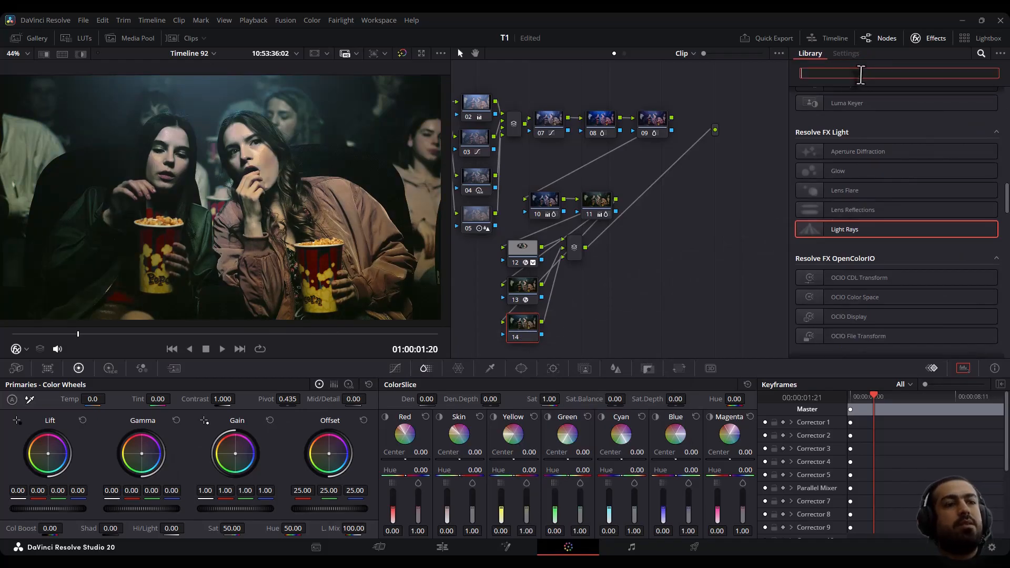
{"action": "type", "text": "dep"}
{"action": "left_click_drag", "start_coordinate": [841, 106], "coordinate": [522, 322]}
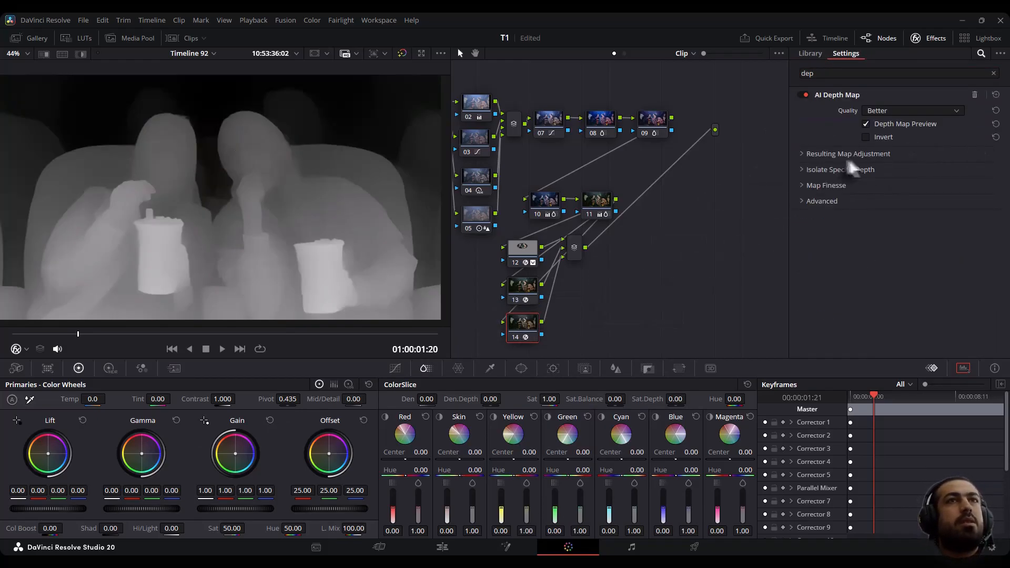
{"action": "left_click", "coordinate": [830, 154]}
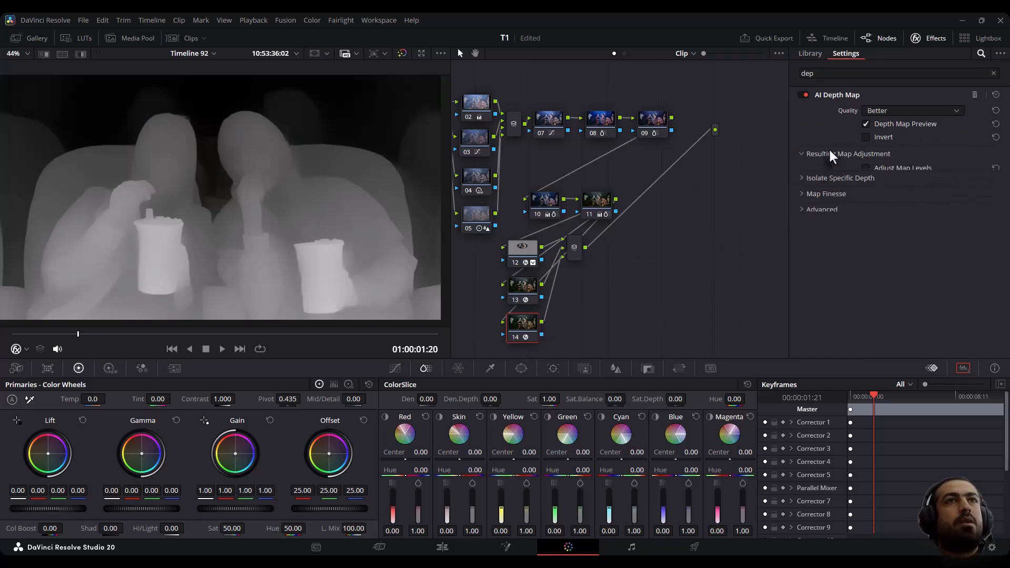
{"action": "left_click", "coordinate": [866, 168]}
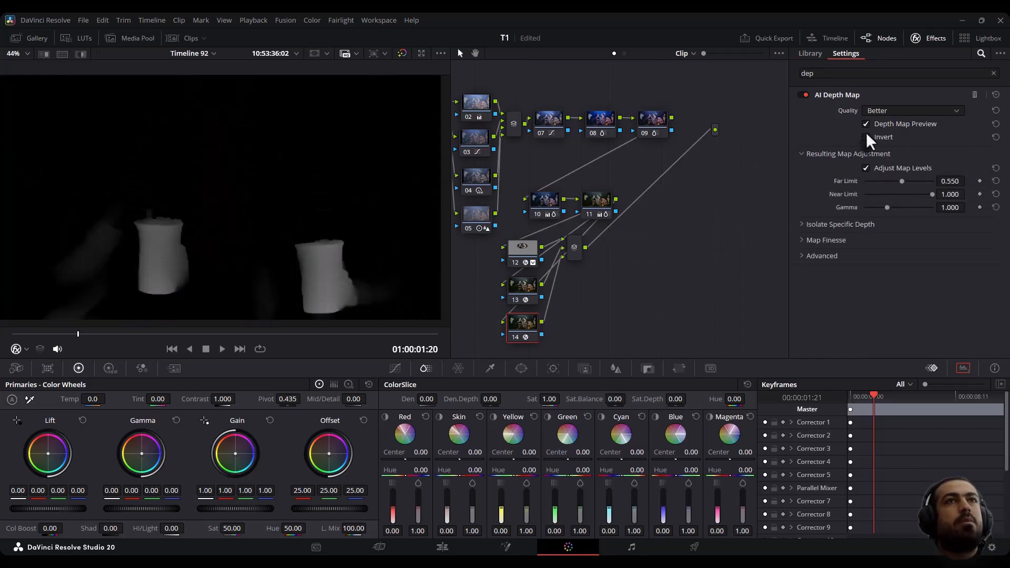
{"action": "left_click", "coordinate": [866, 136]}
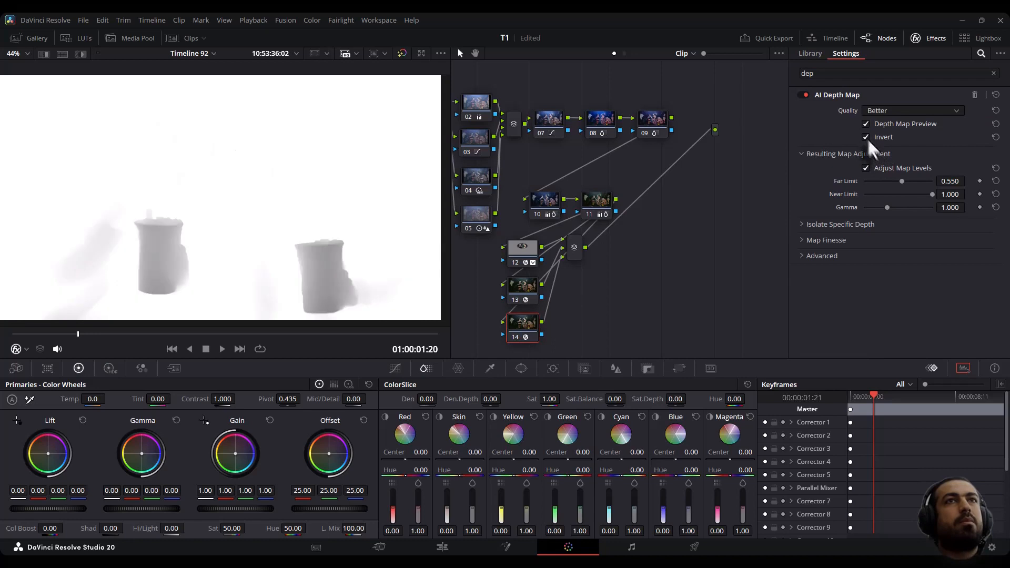
{"action": "mouse_move", "coordinate": [889, 184]}
{"action": "left_mouse_down"}
{"action": "mouse_move", "coordinate": [876, 183]}
{"action": "mouse_move", "coordinate": [895, 193]}
{"action": "mouse_move", "coordinate": [878, 194]}
{"action": "mouse_move", "coordinate": [890, 194]}
{"action": "mouse_move", "coordinate": [876, 178]}
{"action": "mouse_move", "coordinate": [886, 196]}
{"action": "left_mouse_up"}
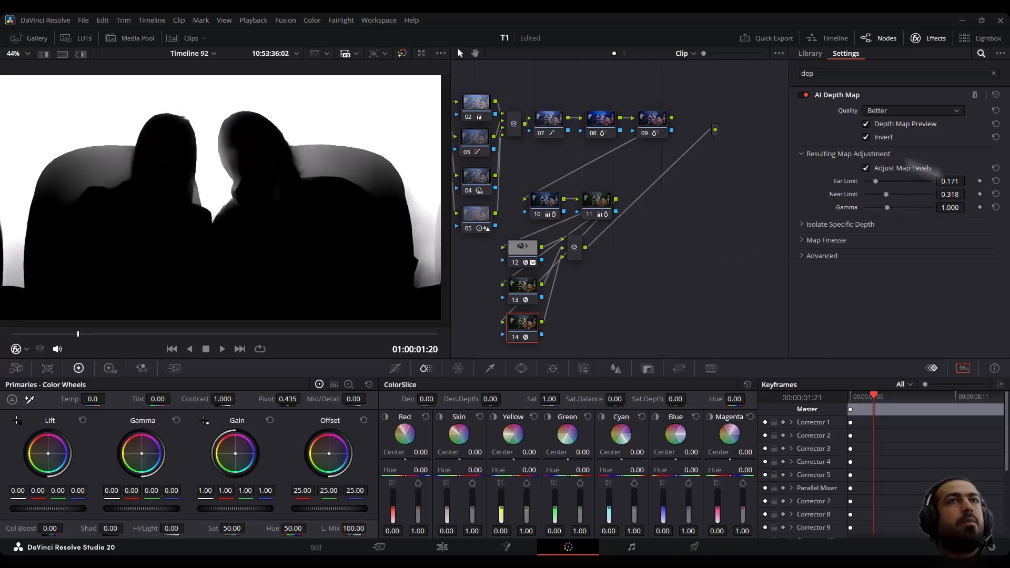
- Turn off the Depth Map Preview and move the layer mixer node lower in the graph
{"action": "left_click", "coordinate": [865, 137]}
{"action": "left_click", "coordinate": [865, 123]}
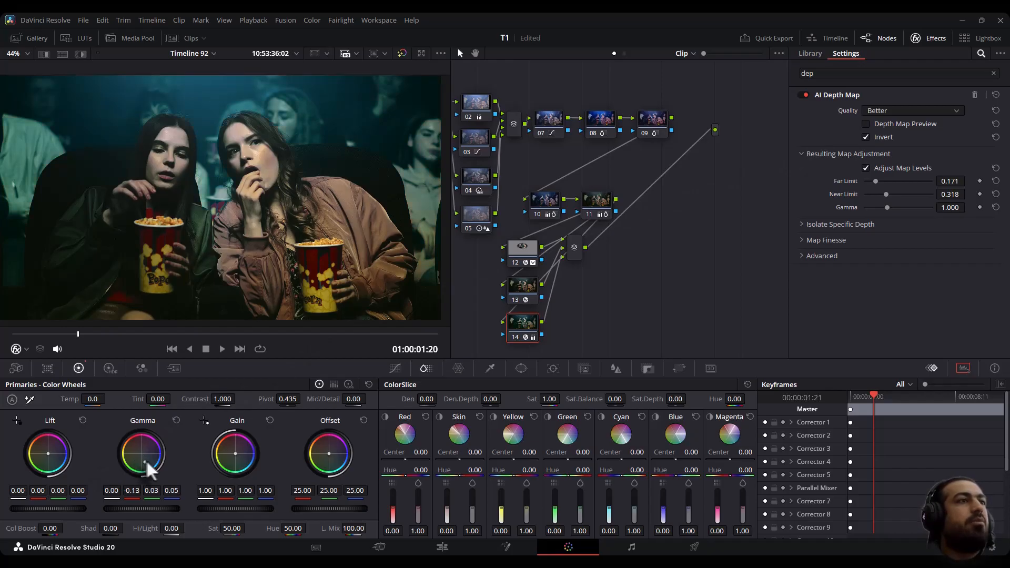
{"action": "left_click_drag", "start_coordinate": [574, 249], "coordinate": [570, 289]}
- Add serial node 16, add default anchors to its custom curve, and nudge the lower curve point slightly
{"action": "key", "text": "alt+s"}
{"action": "left_click", "coordinate": [395, 369]}
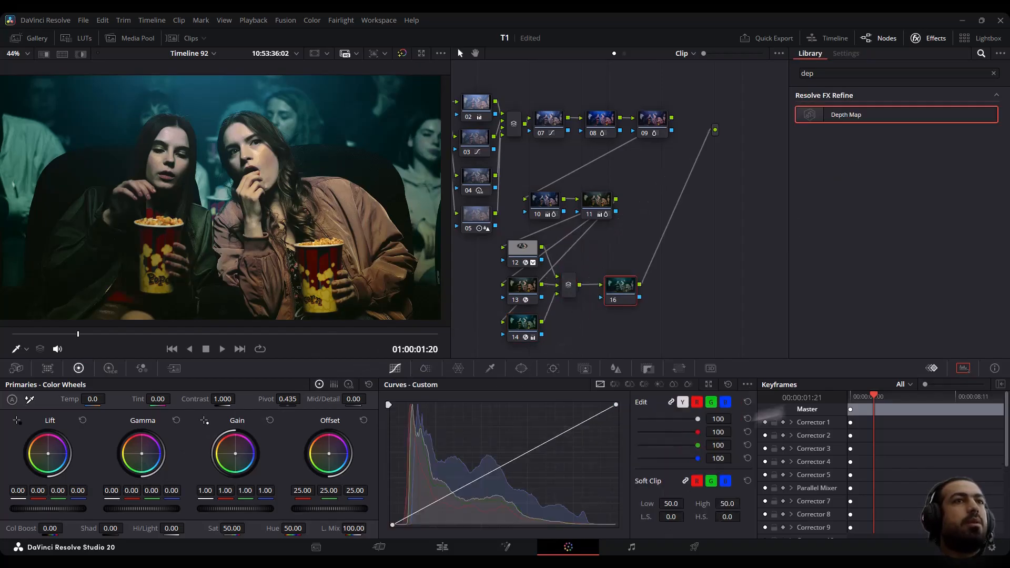
{"action": "left_click", "coordinate": [748, 385]}
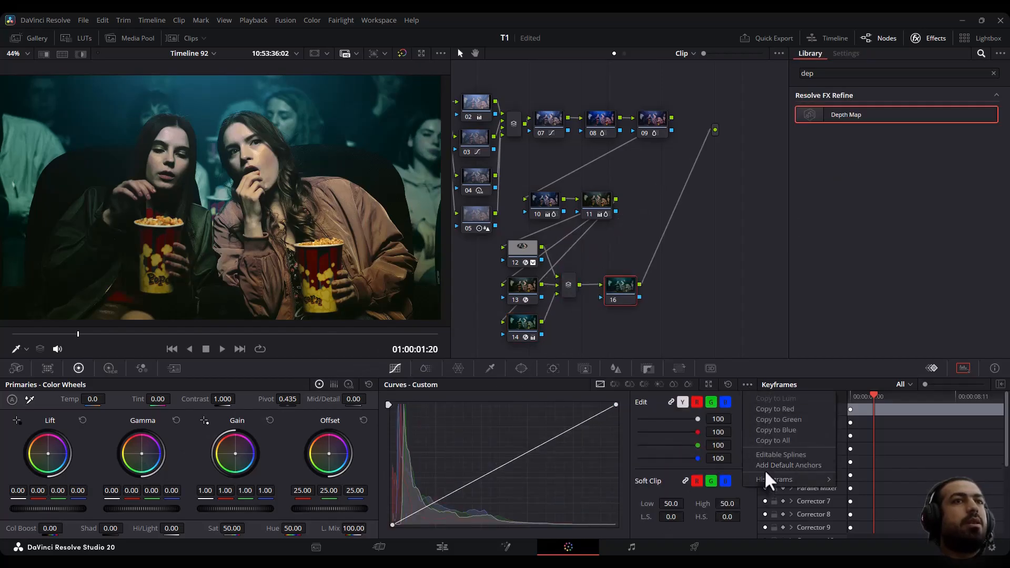
{"action": "left_click", "coordinate": [765, 468]}
{"action": "left_click_drag", "start_coordinate": [438, 501], "coordinate": [437, 504]}
- Add serial node 17 with Film Look Creator, setting Contrast 1.219, Fade 0.124, White Balance 6884 and Tint -12.8
{"action": "key", "text": "alt+s"}
{"action": "left_click", "coordinate": [833, 68]}
{"action": "key", "text": "ctrl+a"}
{"action": "type", "text": "loo"}
{"action": "left_click_drag", "start_coordinate": [831, 116], "coordinate": [672, 292]}
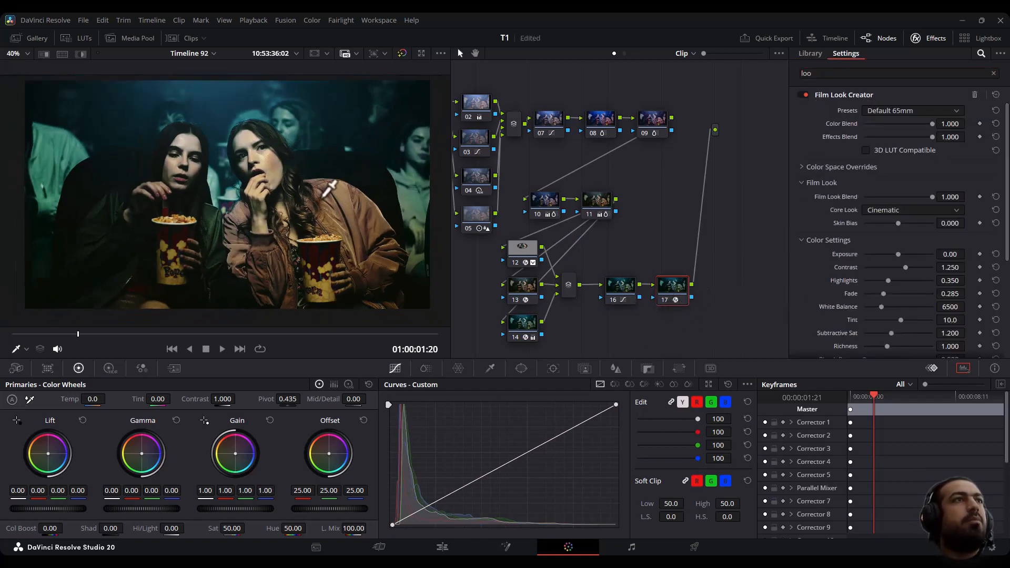
{"action": "left_click_drag", "start_coordinate": [904, 267], "coordinate": [894, 321]}
{"action": "left_click_drag", "start_coordinate": [623, 226], "coordinate": [670, 224]}
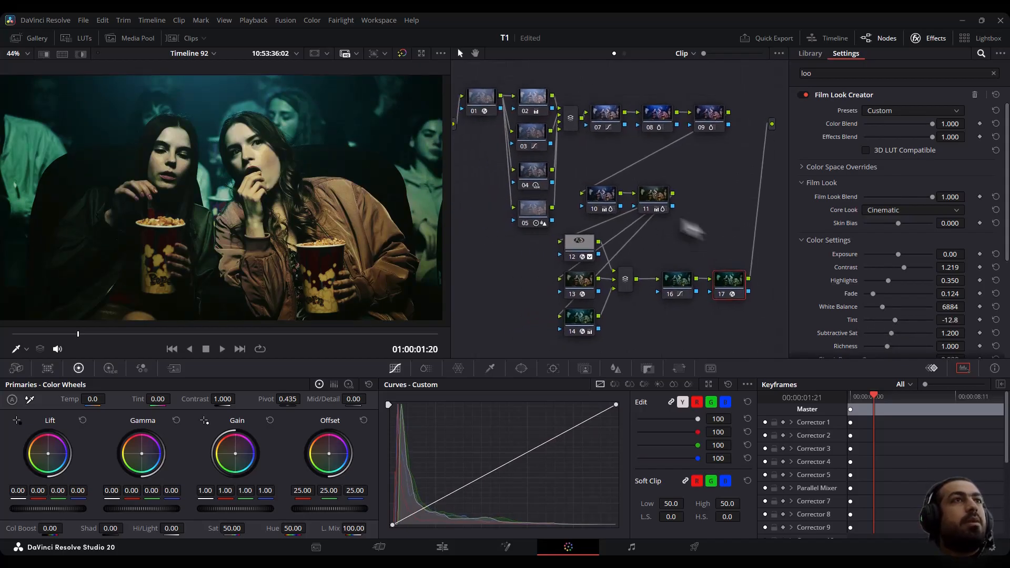
- Toggle the grade bypass and play the clip full screen to compare
{"action": "left_click", "coordinate": [402, 55]}
{"action": "key", "text": "ctrl+f"}
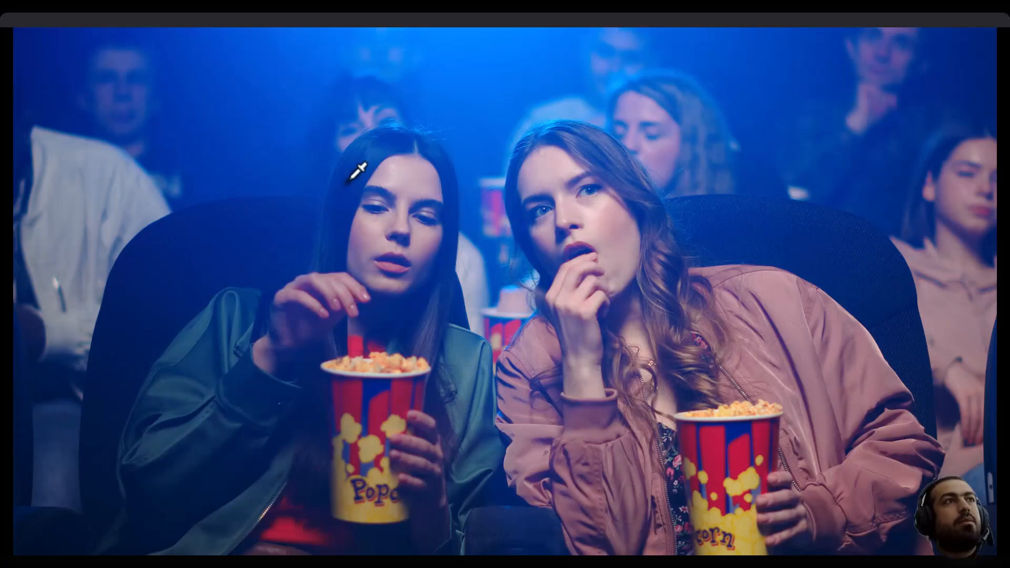
{"action": "key", "text": "space"}
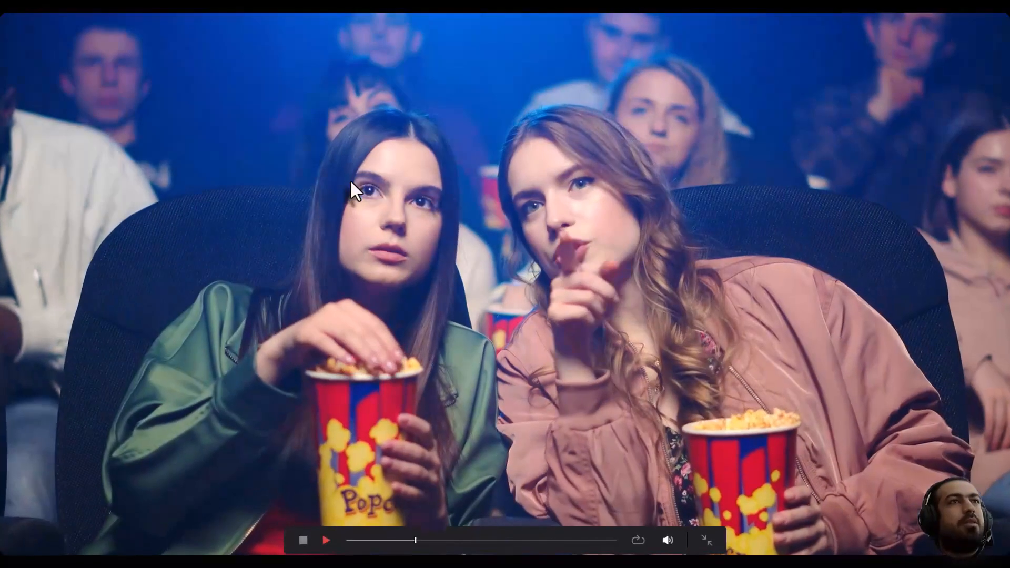